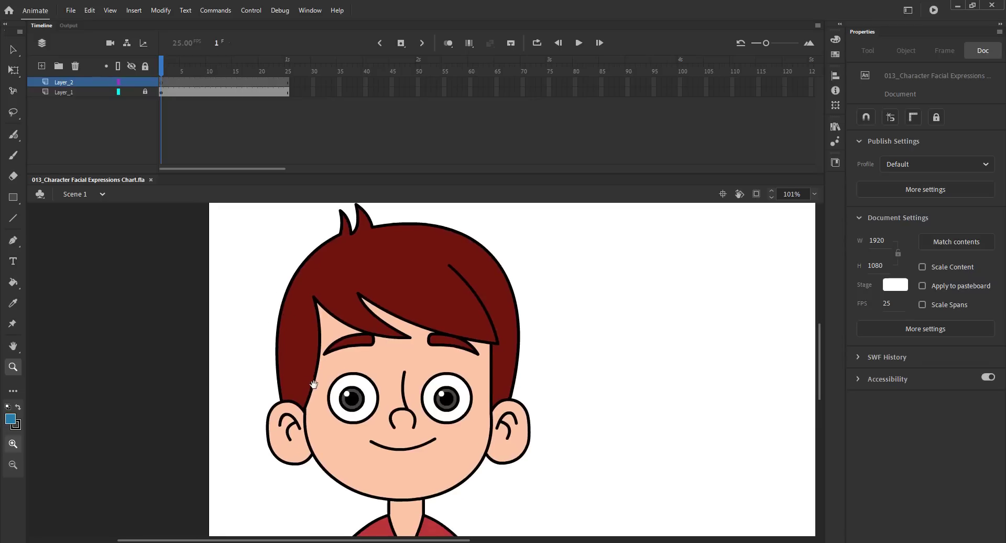
Fade the coloured character on Layer_1 by applying an Alpha color effect with reduced opacity to its frames
key("v")
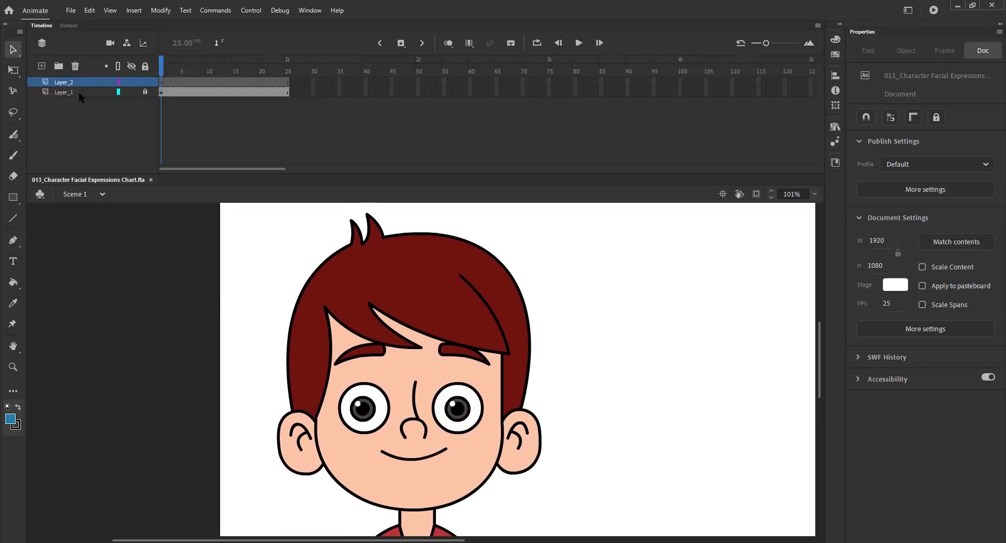
left_click(84, 93)
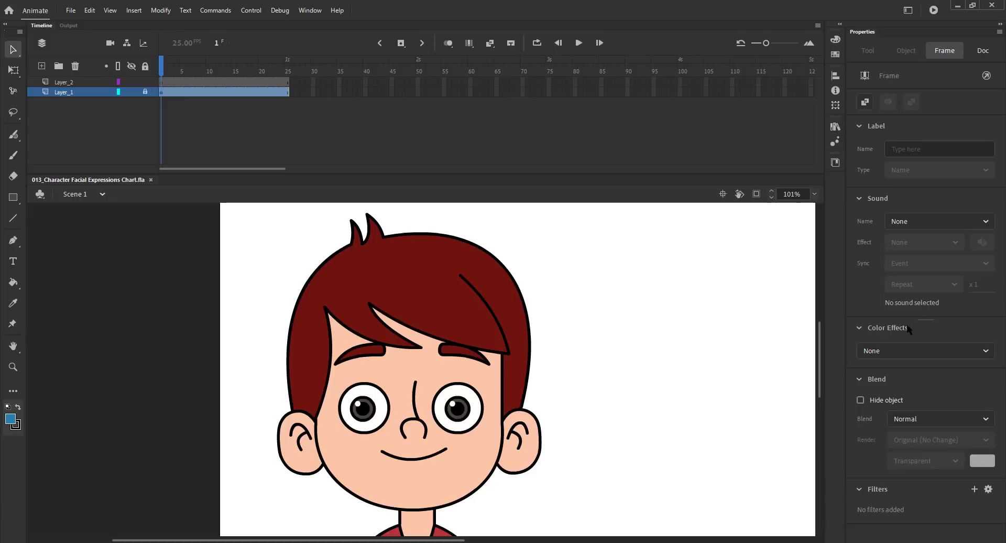
left_click(899, 353)
left_click(885, 438)
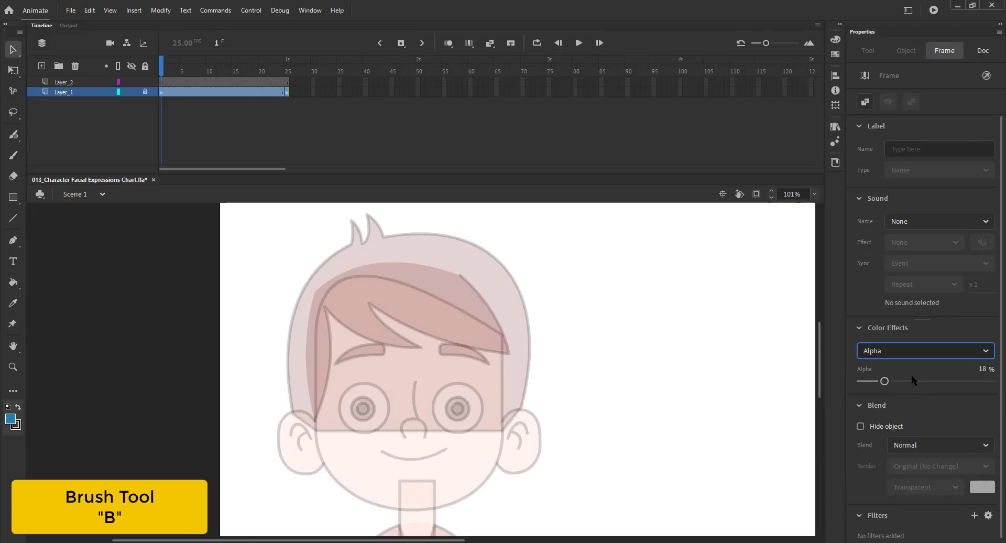
left_click(911, 380)
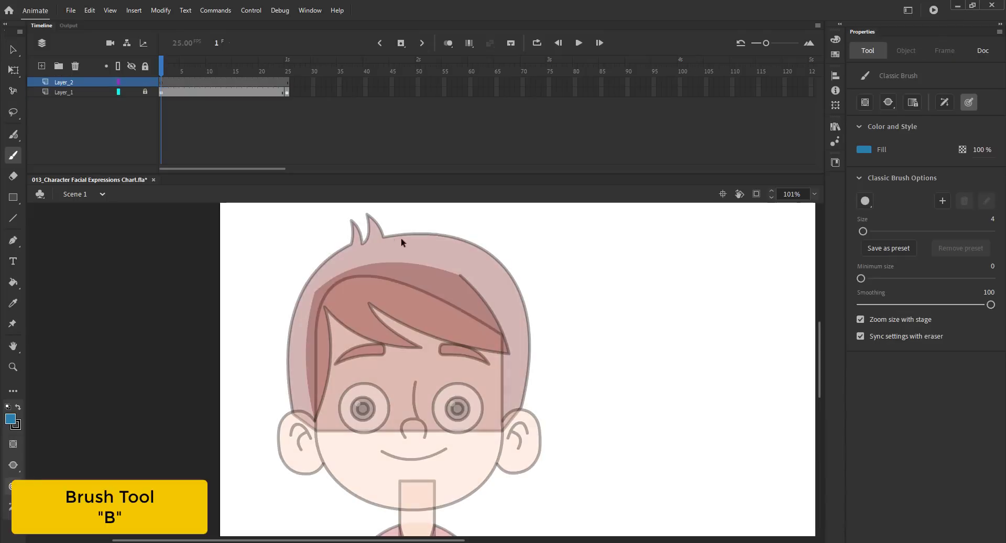
Trace the hair on Layer_2 with the size 4 blue Classic Brush, covering the outer outline, top spikes, fringe and parting line
left_click_drag(387, 237, 433, 234)
mouse_move(485, 251)
left_mouse_down()
mouse_move(522, 302)
mouse_move(521, 409)
left_mouse_up()
left_click_drag(376, 239, 366, 215)
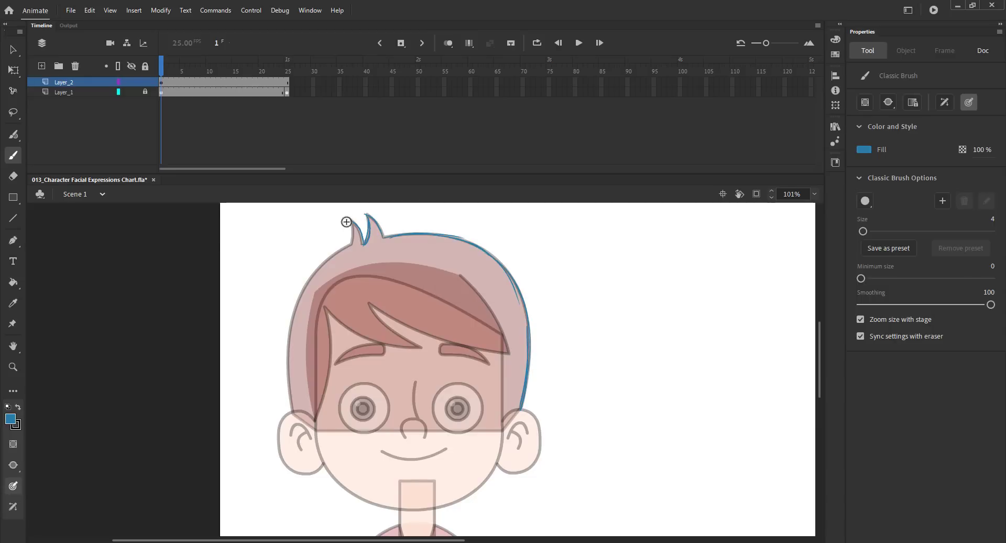
left_click_drag(297, 307, 285, 384)
left_click_drag(292, 329, 289, 407)
left_click_drag(324, 309, 328, 363)
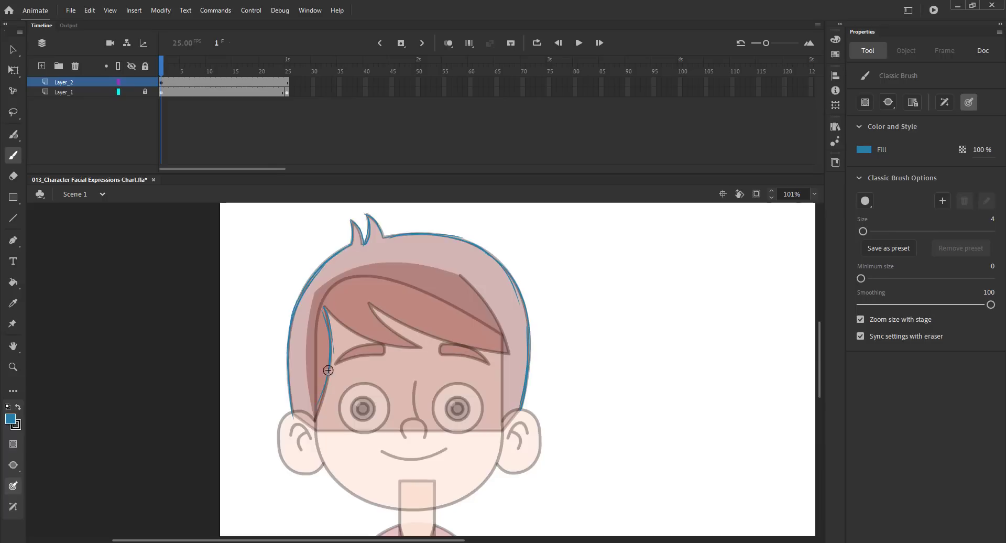
left_click_drag(364, 307, 421, 331)
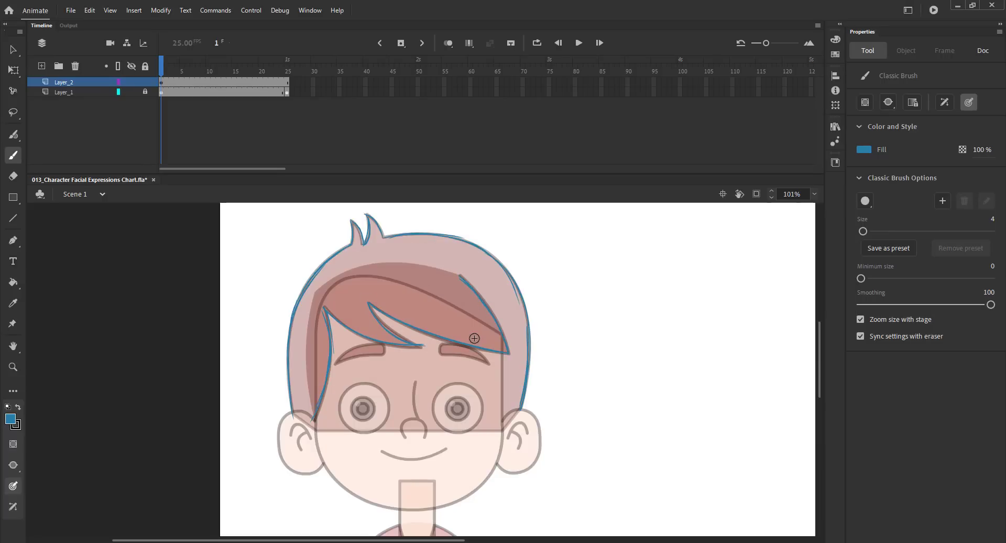
Trace the face outline from the hair down both cheeks and around the chin, redoing uneven strokes, and save
left_click_drag(356, 324, 355, 230)
left_click_drag(324, 376, 376, 409)
key("ctrl+z")
key("ctrl+s")
key("ctrl+z")
mouse_move(324, 372)
left_mouse_down()
mouse_move(366, 411)
mouse_move(402, 412)
left_mouse_up()
left_click_drag(363, 406, 434, 417)
key("ctrl+z")
left_click_drag(340, 393, 433, 410)
mouse_move(500, 261)
left_mouse_down()
mouse_move(502, 307)
mouse_move(385, 256)
mouse_move(455, 324)
left_mouse_up()
key("ctrl+s")
left_click_drag(427, 272, 461, 338)
key("ctrl+s")
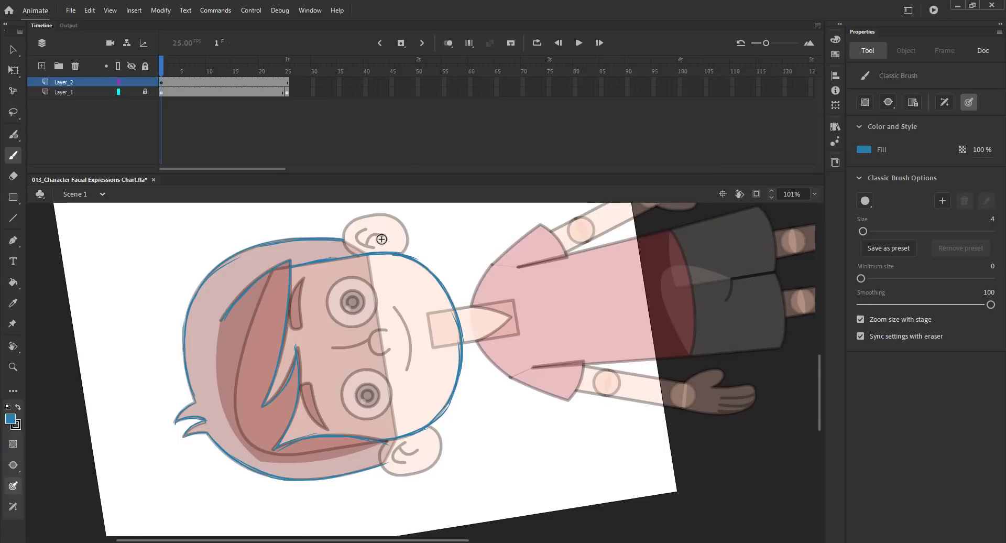
Trace both ears with their inner folds and the nose over the faded character, and save the document
key("ctrl+2")
left_click(131, 93)
left_click(131, 93)
left_click_drag(158, 363, 243, 430)
left_click_drag(244, 393, 304, 404)
mouse_move(404, 292)
left_mouse_down()
mouse_move(310, 272)
mouse_move(294, 321)
mouse_move(312, 415)
mouse_move(400, 434)
left_mouse_up()
key("ctrl+z")
left_click_drag(420, 413, 383, 440)
mouse_move(328, 333)
left_mouse_down()
mouse_move(374, 315)
mouse_move(385, 349)
left_mouse_up()
left_click_drag(374, 323, 360, 375)
left_click_drag(733, 320, 197, 330)
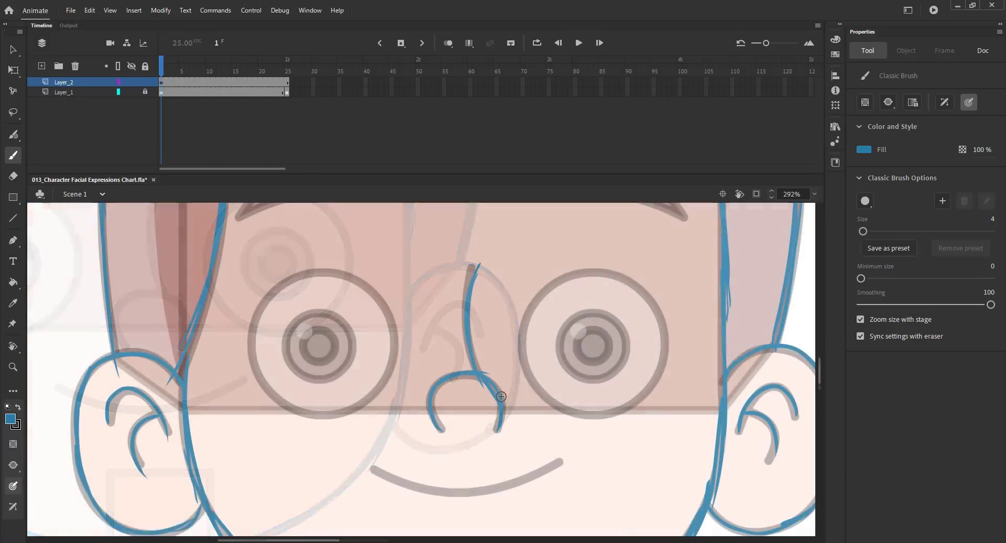
key("ctrl+2")
key("ctrl+s")
Hide Layer_1, select all the traced head strokes and group them
key("v")
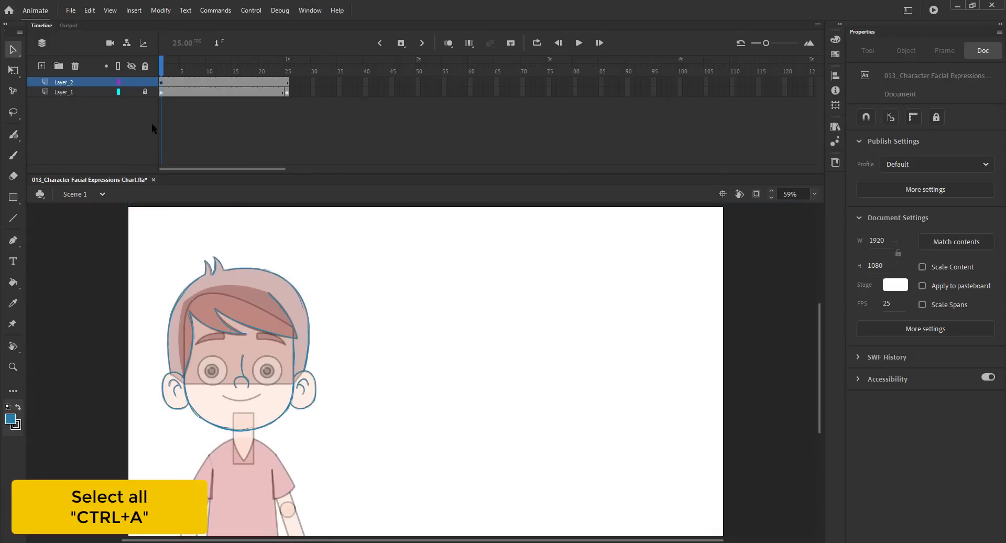
left_click(131, 92)
mouse_move(137, 232)
left_mouse_down()
mouse_move(220, 322)
mouse_move(396, 455)
left_mouse_up()
key("ctrl+g")
Move the grouped head sketch horizontally to the empty stage area to the right of the coloured character
key("shift+Right")
key("shift+Right")
key("shift+Right")
key("shift+Right")
key("shift+Right")
key("shift+Right")
key("shift+Right")
key("shift+Right")
key("shift+Right")
key("shift+Right")
key("shift+Right")
key("shift+Right")
key("shift+Right")
key("shift+Right")
key("shift+Right")
key("shift+Right")
key("shift+Right")
key("shift+Right")
key("shift+Right")
key("shift+Right")
key("shift+Right")
key("shift+Right")
key("shift+Right")
key("shift+Right")
key("shift+Right")
key("shift+Right")
key("shift+Right")
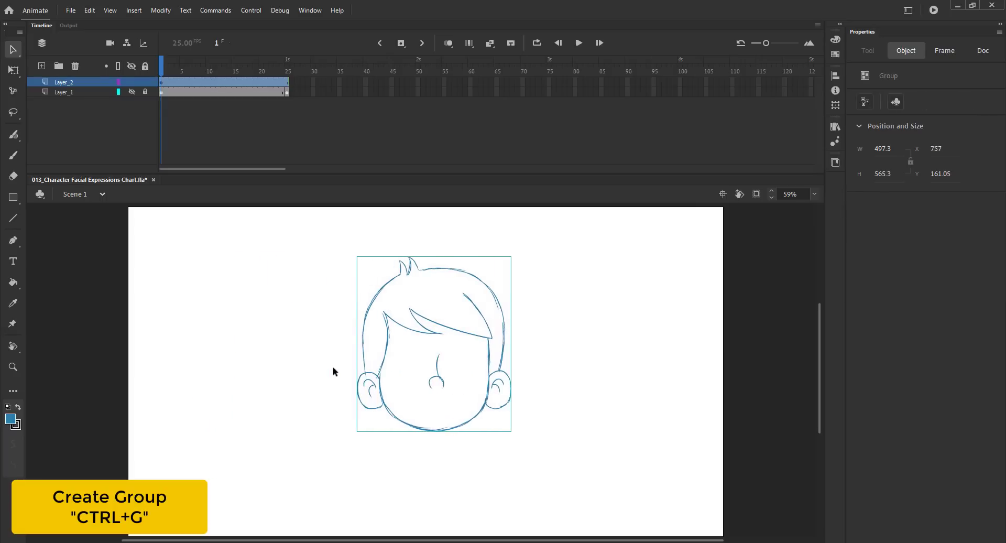
Make Layer_1 visible again and restore its artwork to full opacity
left_click(131, 92)
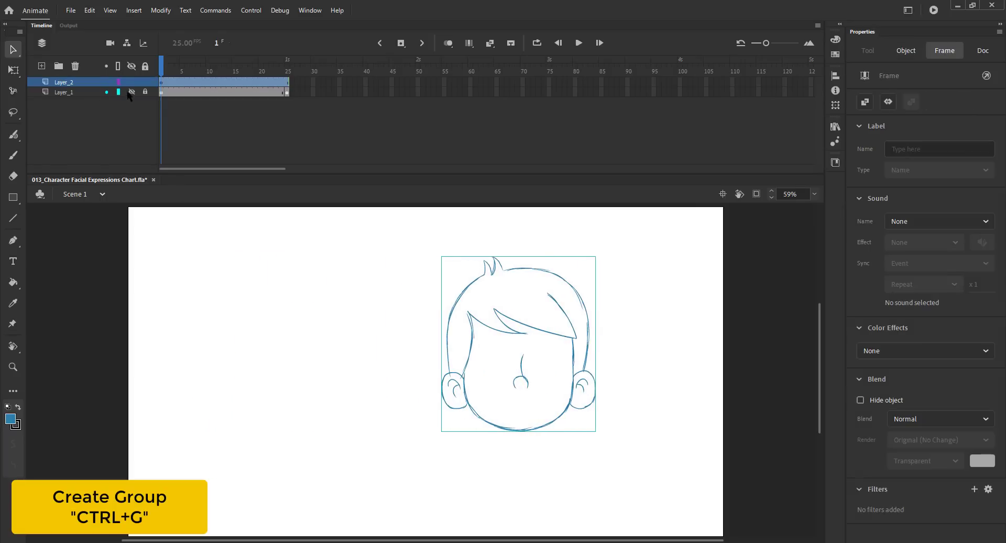
left_click(74, 94)
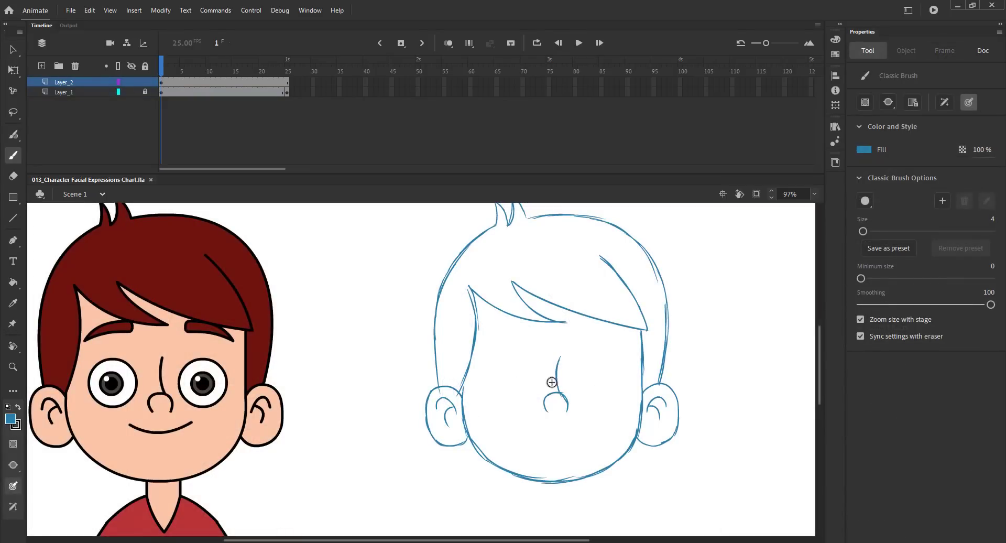
Brush slightly arched lower eyelid lines on both sides of the sketched nose on Layer_2, redoing the left one
left_click_drag(605, 388, 575, 392)
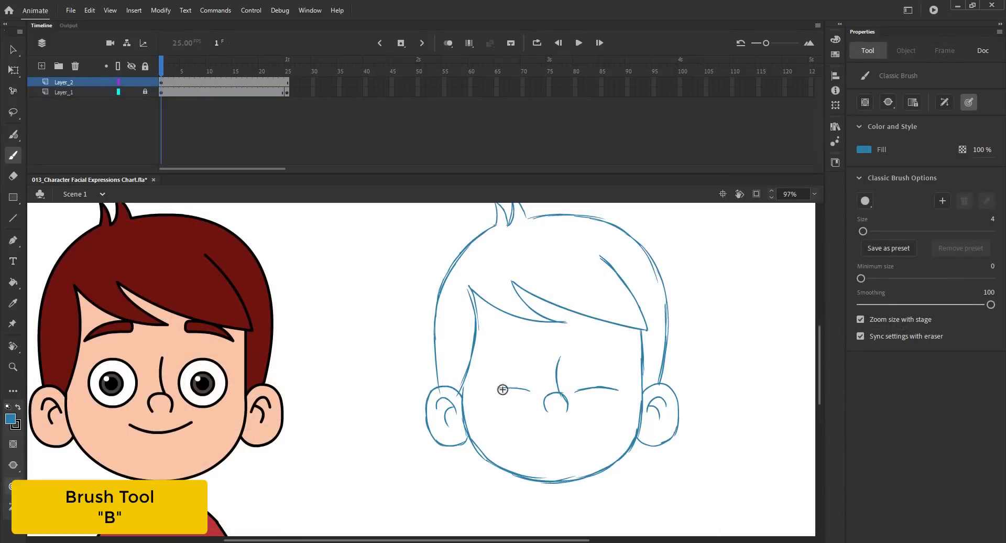
left_click_drag(519, 390, 529, 392)
key("ctrl+z")
key("ctrl+z")
left_click_drag(494, 390, 527, 390)
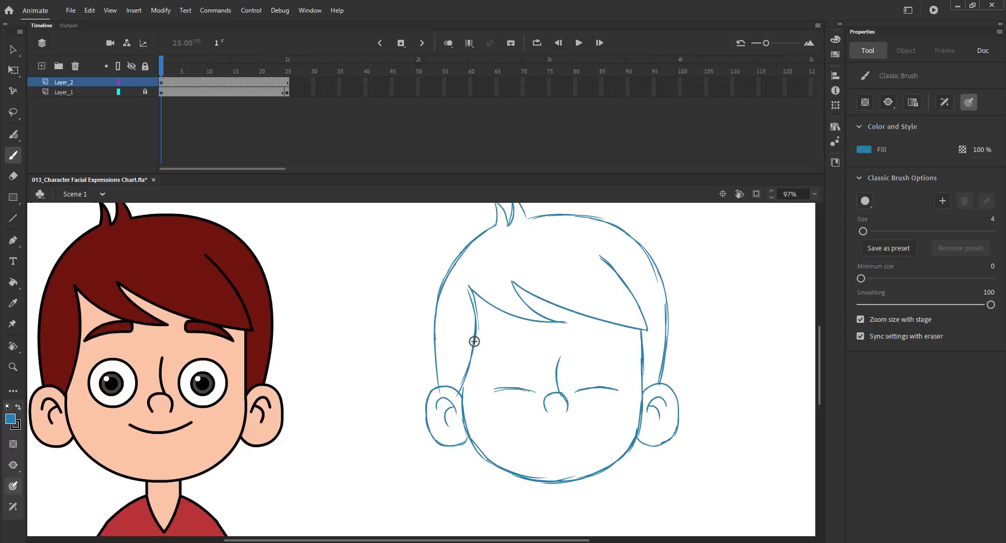
Draw the rounded sides and upper outlines of both eyes above the lower eyelid lines
left_click_drag(494, 359, 495, 391)
left_click_drag(535, 360, 538, 385)
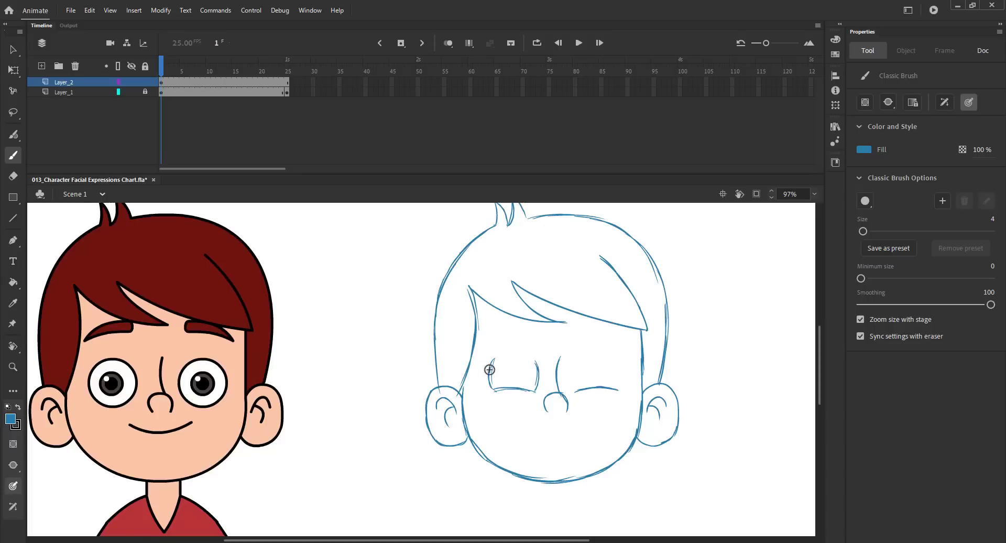
mouse_move(491, 357)
left_mouse_down()
mouse_move(575, 366)
mouse_move(577, 392)
left_mouse_up()
mouse_move(587, 356)
left_mouse_down()
mouse_move(620, 379)
mouse_move(619, 390)
left_mouse_up()
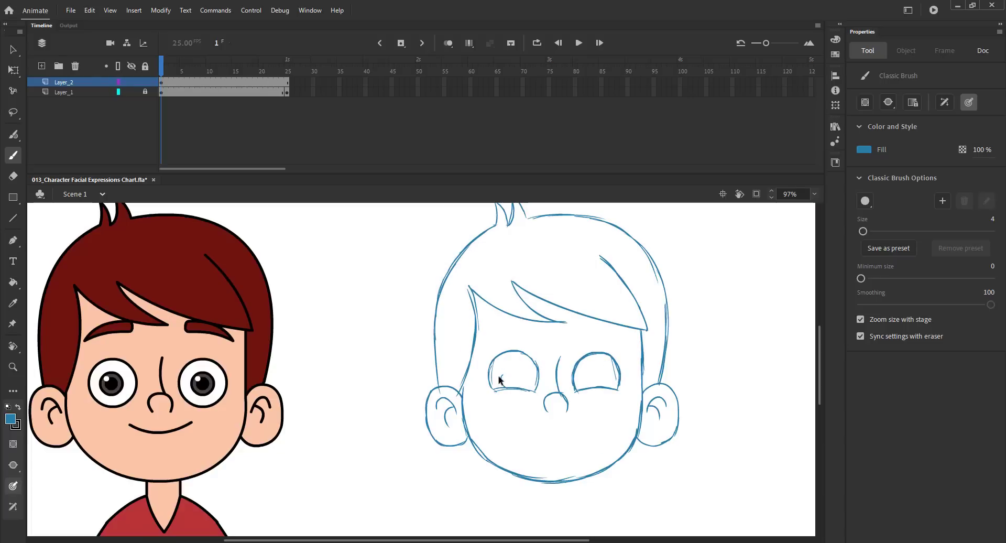
Add irises, filled pupils and small highlights inside both eyes, and save the document
mouse_move(516, 370)
left_mouse_down()
mouse_move(517, 384)
mouse_move(511, 377)
left_mouse_up()
left_click_drag(513, 375, 515, 382)
mouse_move(596, 370)
left_mouse_down()
mouse_move(587, 387)
mouse_move(597, 383)
left_mouse_up()
key("ctrl+s")
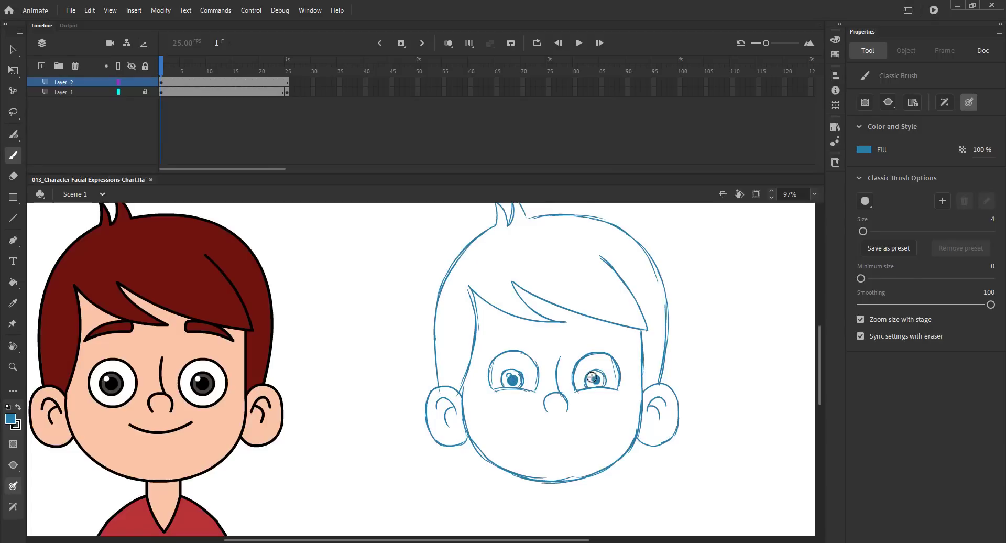
Sketch an arched eyebrow above each eye, shade both with hatching, and save the document
mouse_move(575, 315)
left_mouse_down()
mouse_move(576, 326)
mouse_move(480, 337)
left_mouse_up()
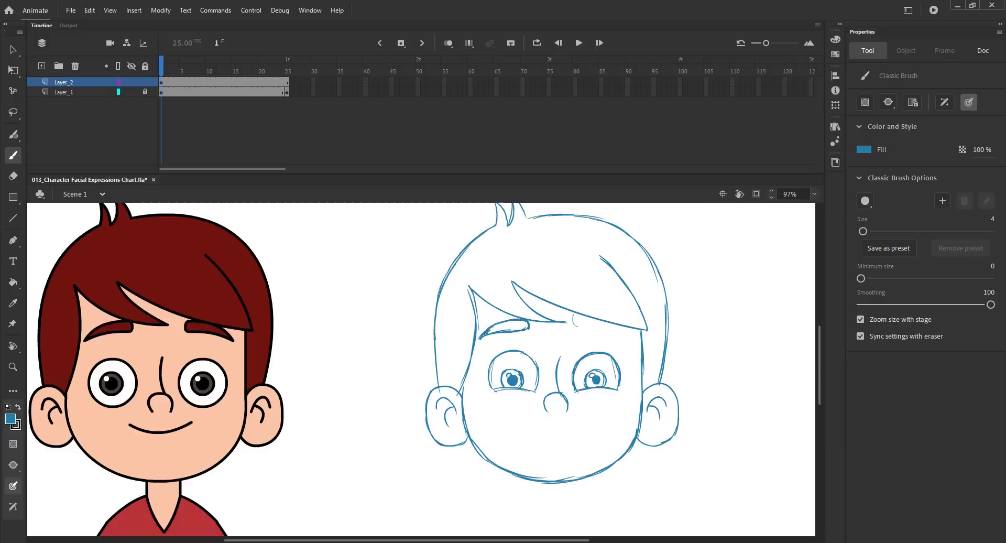
mouse_move(527, 321)
left_mouse_down()
mouse_move(493, 337)
mouse_move(524, 320)
left_mouse_up()
mouse_move(621, 319)
left_mouse_down()
mouse_move(577, 328)
mouse_move(611, 330)
left_mouse_up()
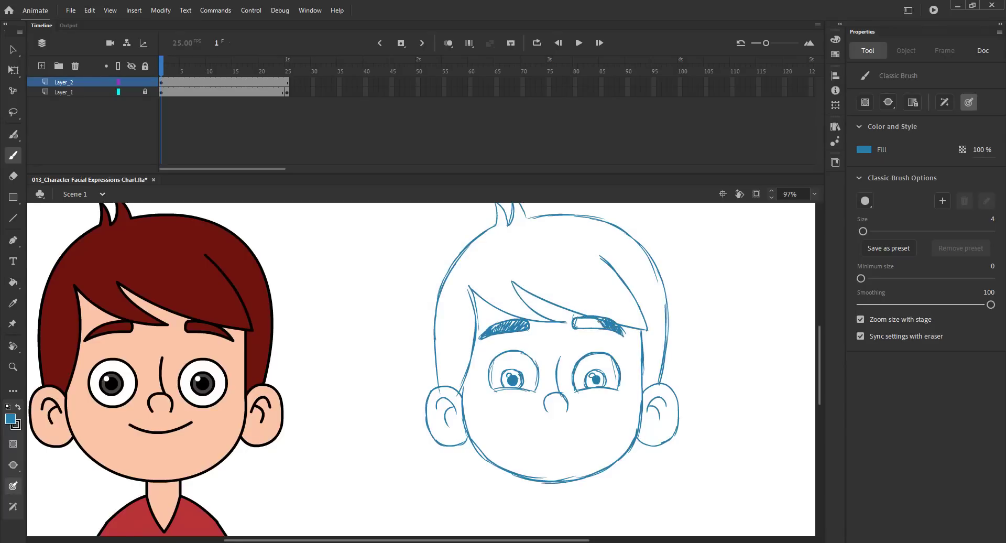
key("ctrl+s")
Sketch a wide open smiling mouth outline below the nose, redoing the faulty strokes, and save
scroll(507, 361, "down", 3)
scroll(507, 362, "right", 1)
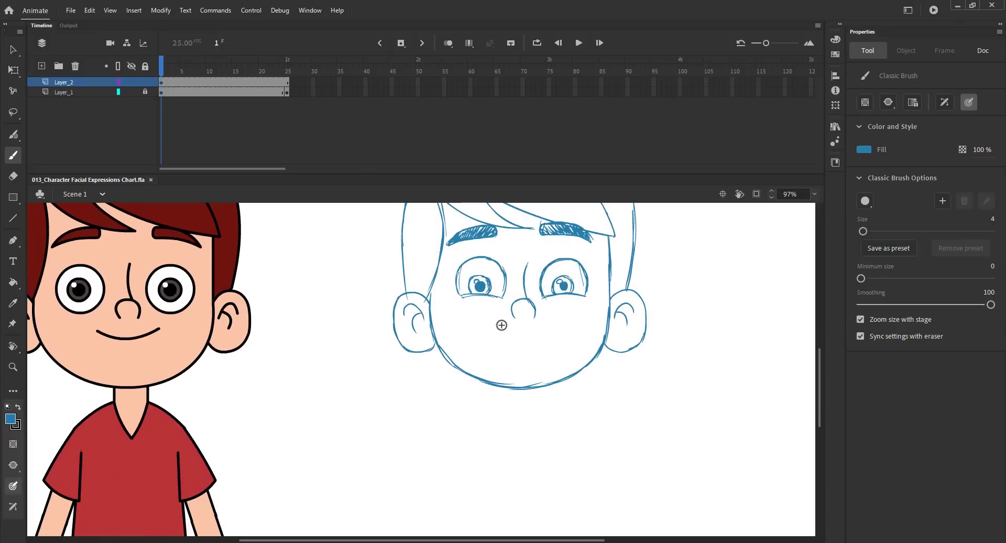
left_click_drag(477, 327, 569, 321)
mouse_move(476, 328)
left_mouse_down()
mouse_move(503, 358)
mouse_move(547, 346)
mouse_move(536, 351)
mouse_move(554, 354)
mouse_move(513, 362)
left_mouse_up()
key("ctrl+z")
key("ctrl+z")
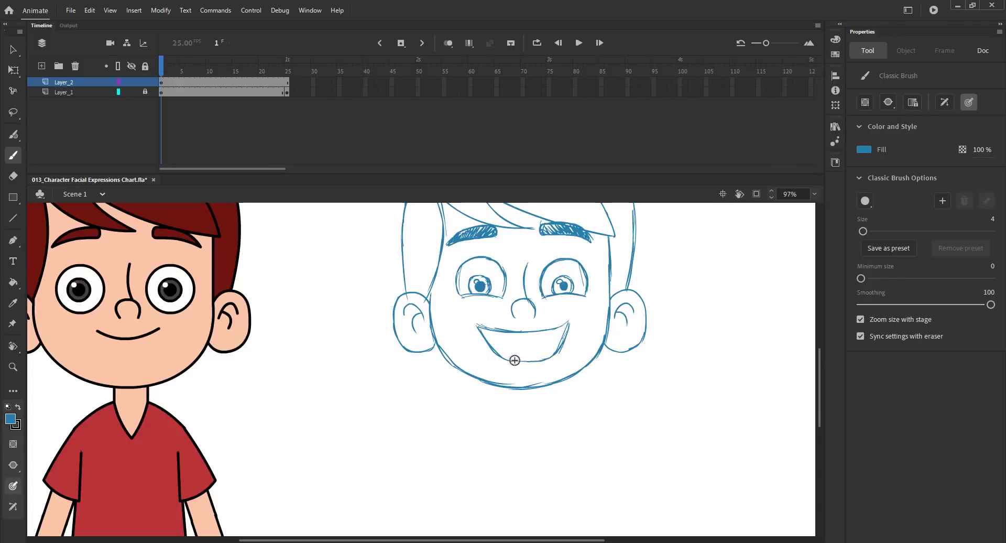
key("ctrl+s")
Draw the teeth inside the smile, hatch the dark mouth interior around them, and save
mouse_move(491, 330)
left_mouse_down()
mouse_move(565, 338)
mouse_move(496, 338)
mouse_move(535, 342)
mouse_move(503, 352)
mouse_move(517, 353)
mouse_move(482, 329)
left_mouse_up()
key("ctrl+s")
key("ctrl+s")
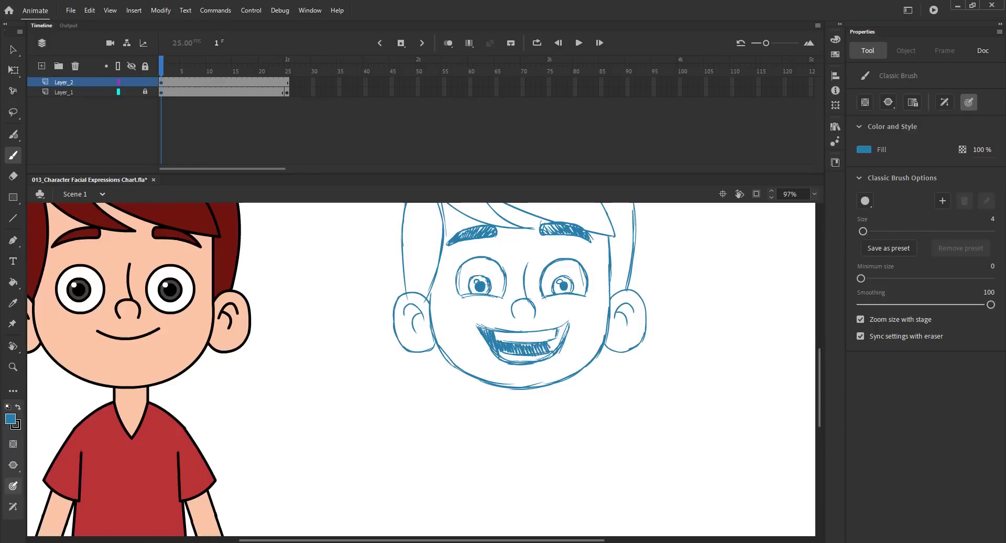
key("ctrl+s")
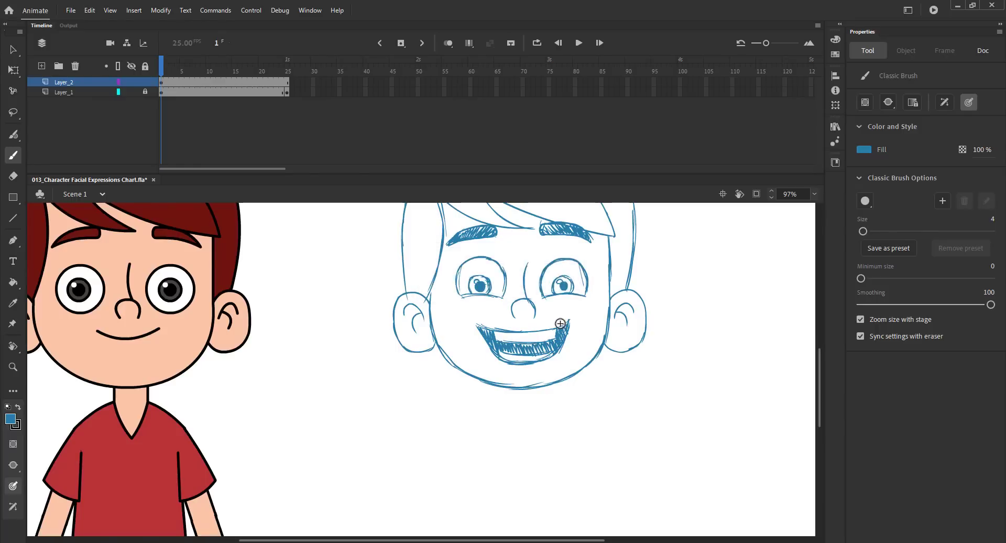
Copy the blank head group and paste it in place on a blank keyframe at frame 2 of Layer_2, and save
key("ctrl+2")
key("v")
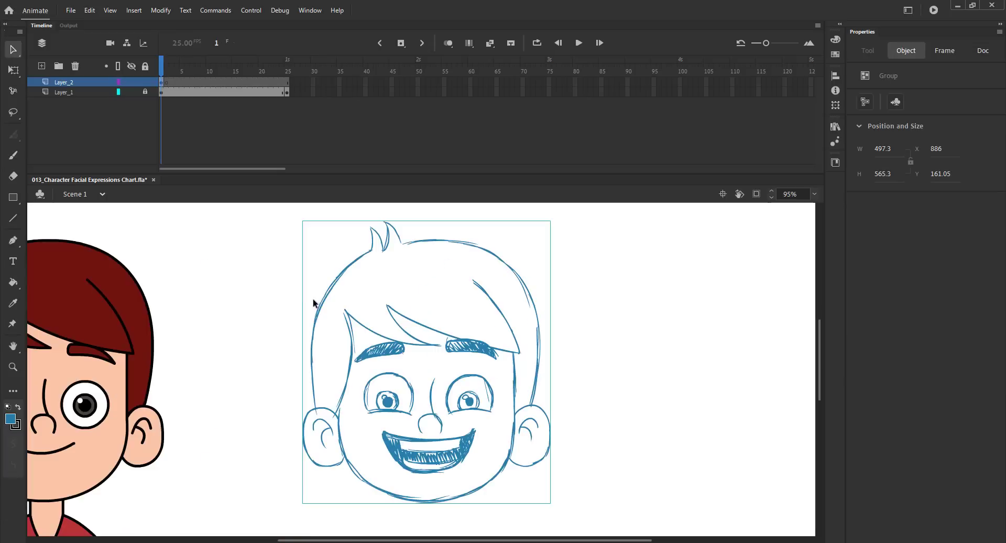
key(".")
key("ctrl+shift+v")
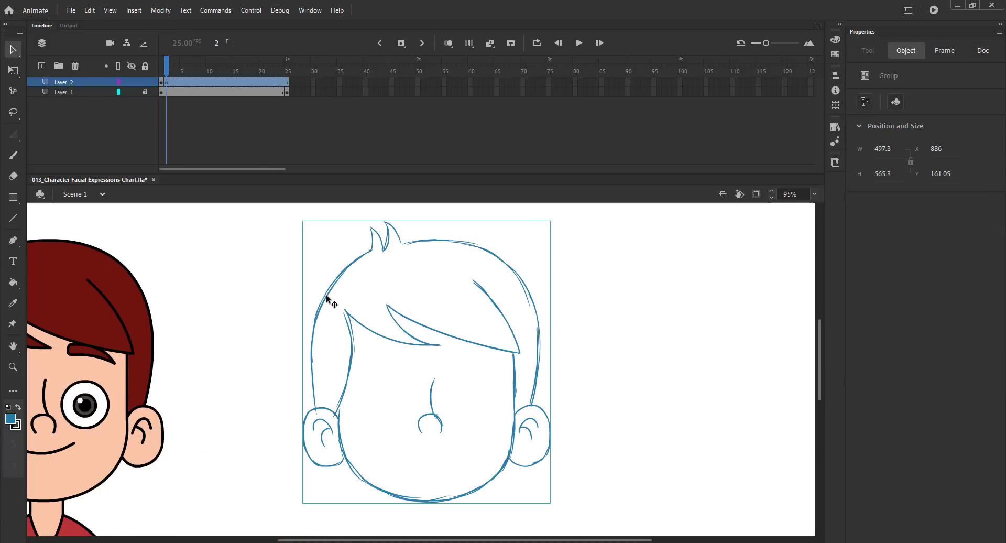
left_click(258, 303)
key("ctrl+s")
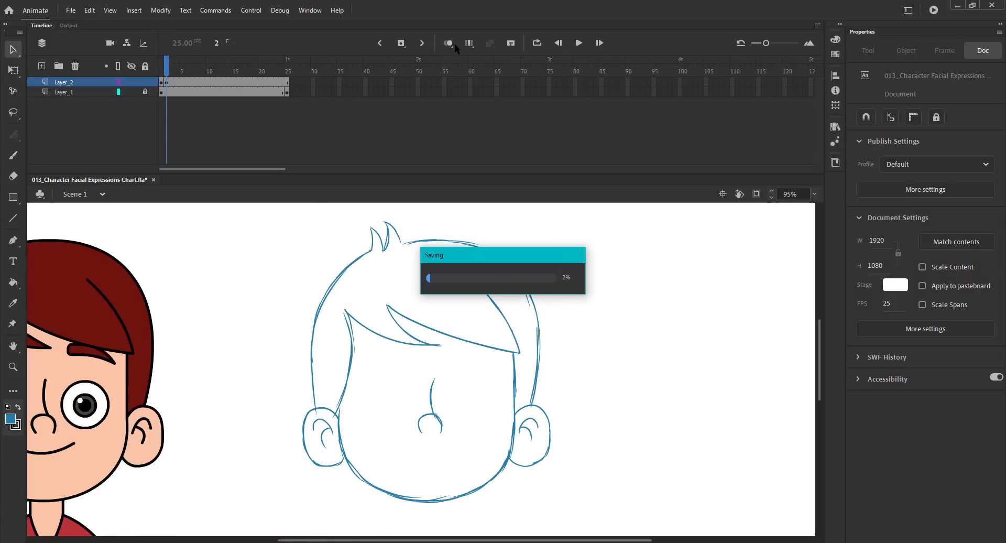
Turn on onion skinning at frame 2, activate the Brush tool and save the document
left_click(448, 43)
key("b")
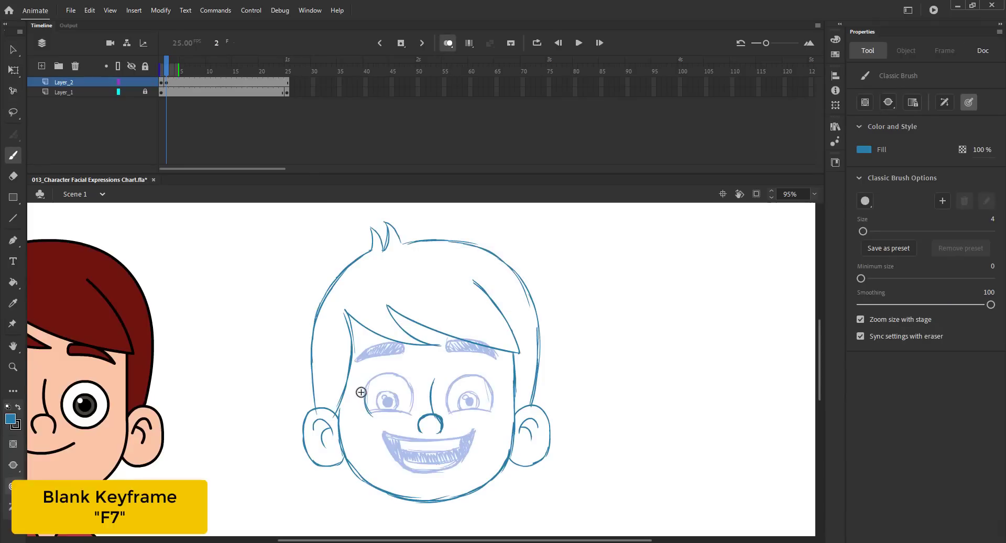
key("ctrl+s")
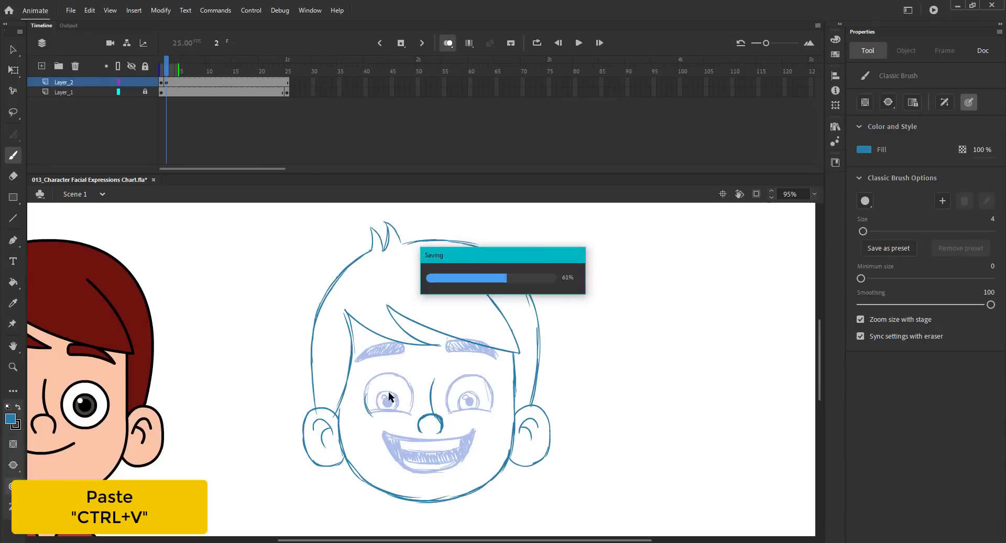
Sketch two half-closed eyes on frame 2 with flat upper lids and rounded sides over the onion-skinned eyes
mouse_move(369, 389)
left_mouse_down()
mouse_move(410, 389)
mouse_move(397, 390)
mouse_move(406, 416)
mouse_move(375, 416)
left_mouse_up()
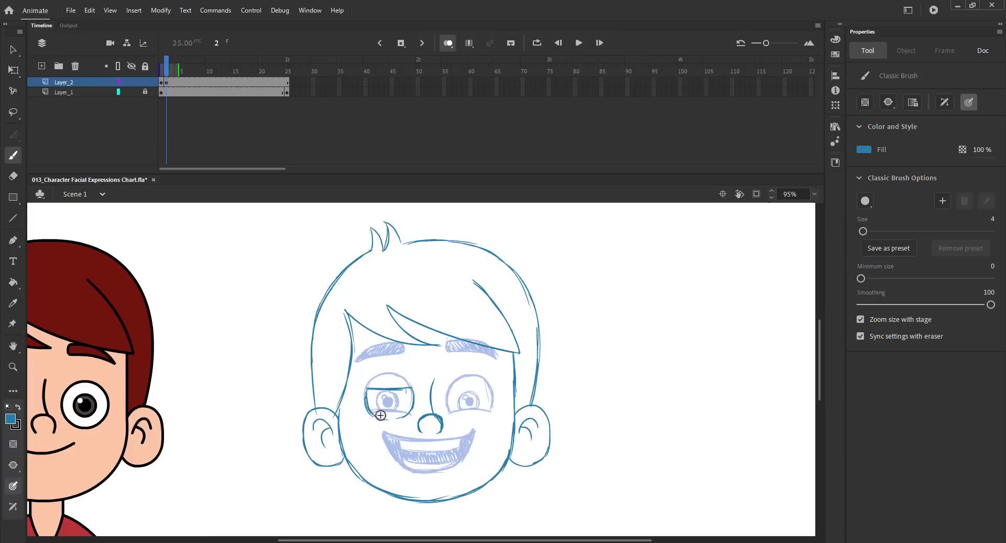
mouse_move(447, 387)
left_mouse_down()
mouse_move(492, 391)
mouse_move(488, 415)
mouse_move(449, 388)
mouse_move(454, 419)
left_mouse_up()
left_click_drag(492, 390, 475, 414)
key("ctrl+s")
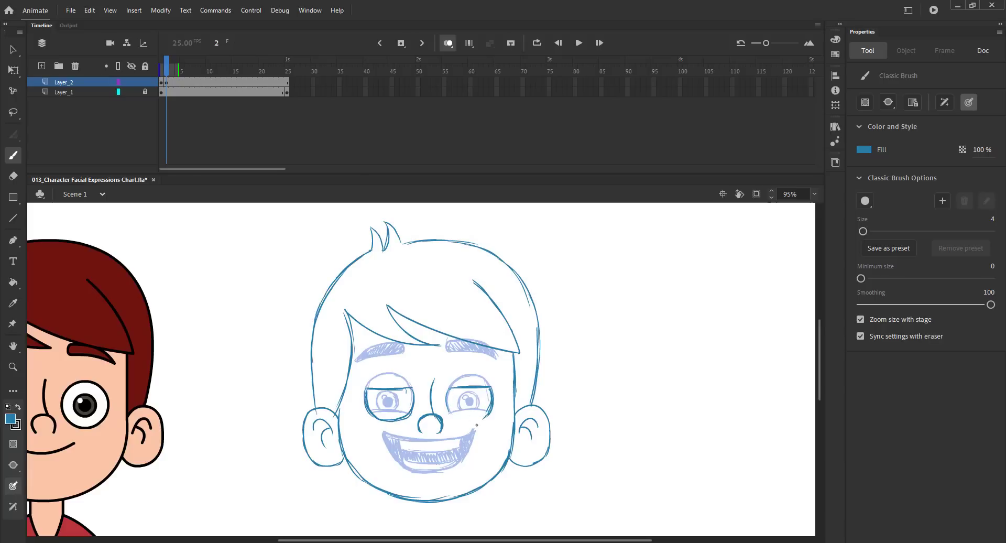
Complete and thicken the lid, sides and rounded bottom of the right-hand eye on frame 2, and save
left_click_drag(448, 397, 478, 406)
key("ctrl+s")
left_click_drag(459, 419, 485, 419)
mouse_move(449, 388)
left_mouse_down()
mouse_move(491, 386)
mouse_move(453, 417)
mouse_move(475, 422)
left_mouse_up()
key("ctrl+s")
left_click_drag(366, 319, 563, 494)
left_click_drag(457, 422, 492, 395)
key("ctrl+s")
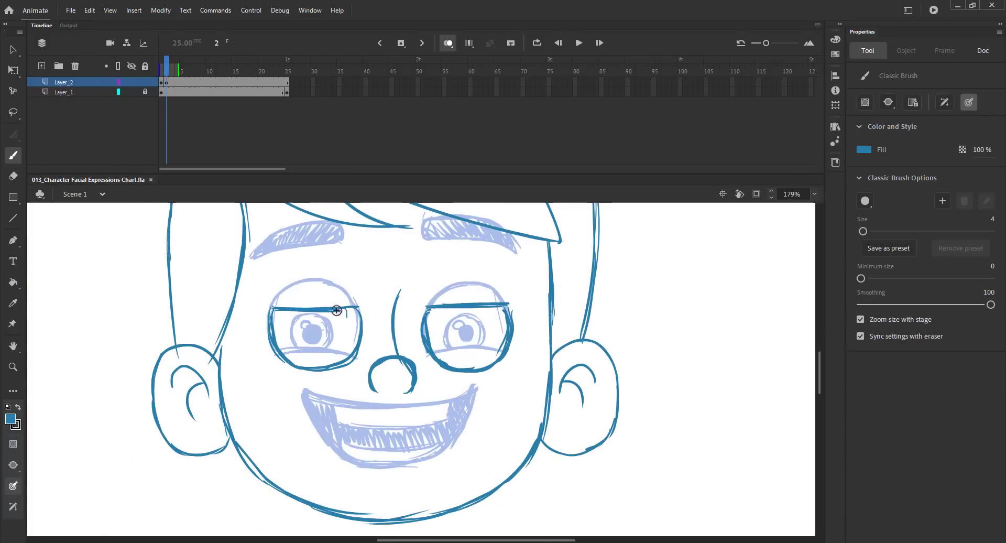
Add short curved strokes for the tops of both eyelids above the flat lid lines, and save
left_click_drag(294, 284, 318, 279)
mouse_move(449, 285)
left_mouse_down()
mouse_move(475, 282)
mouse_move(440, 282)
left_mouse_up()
key("ctrl+s")
Sketch a downturned mouth curve below the nose, adjust its position and shape, and add a short lip line beneath it
mouse_move(320, 424)
left_mouse_down()
mouse_move(443, 416)
mouse_move(466, 429)
left_mouse_up()
key("v")
key("shift+Down")
key("Up")
key("Up")
key("q")
left_click_drag(308, 440, 309, 442)
left_click(360, 438)
key("b")
left_click_drag(381, 435, 403, 435)
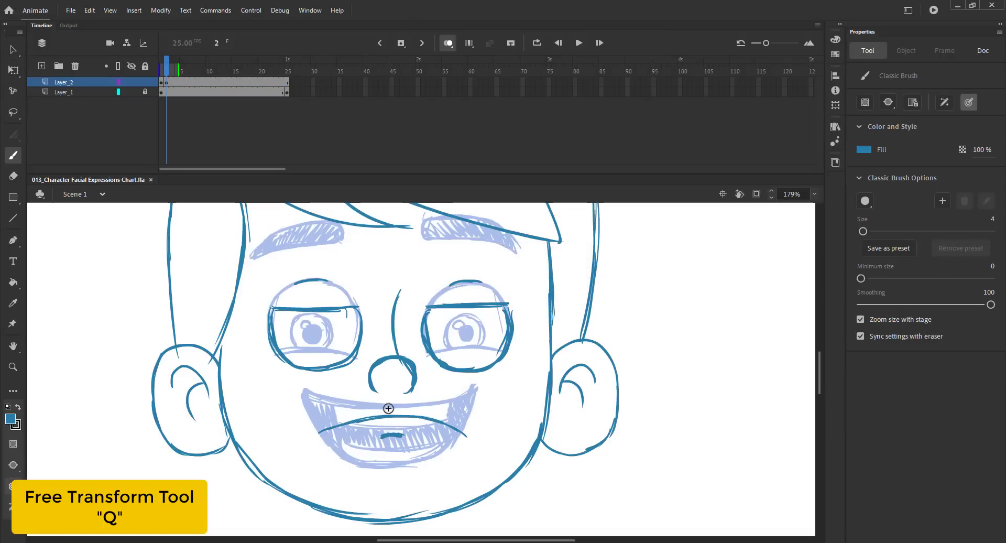
Draw irises and filled pupils below the flat lids in both half-closed eyes, redoing faulty strokes
mouse_move(312, 326)
left_mouse_down()
mouse_move(310, 361)
mouse_move(311, 324)
mouse_move(318, 360)
mouse_move(321, 350)
left_mouse_up()
key("ctrl+z")
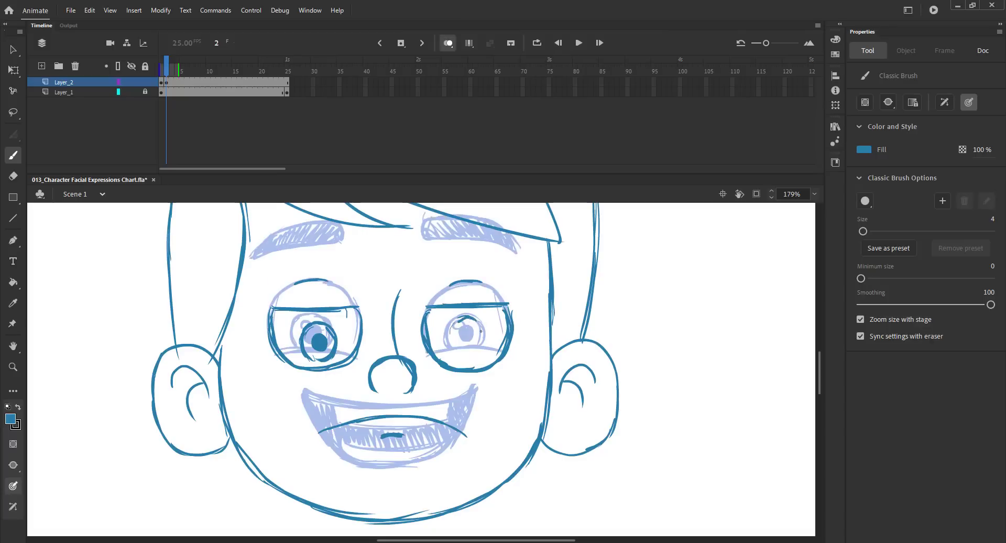
mouse_move(451, 331)
left_mouse_down()
mouse_move(459, 357)
mouse_move(472, 342)
mouse_move(461, 342)
left_mouse_up()
key("ctrl+z")
Sketch and shade the left-hand eyebrow below the traced guide brow on frame 2, redoing faulty strokes
mouse_move(313, 239)
left_mouse_down()
mouse_move(340, 261)
mouse_move(369, 242)
mouse_move(313, 265)
mouse_move(291, 290)
left_mouse_up()
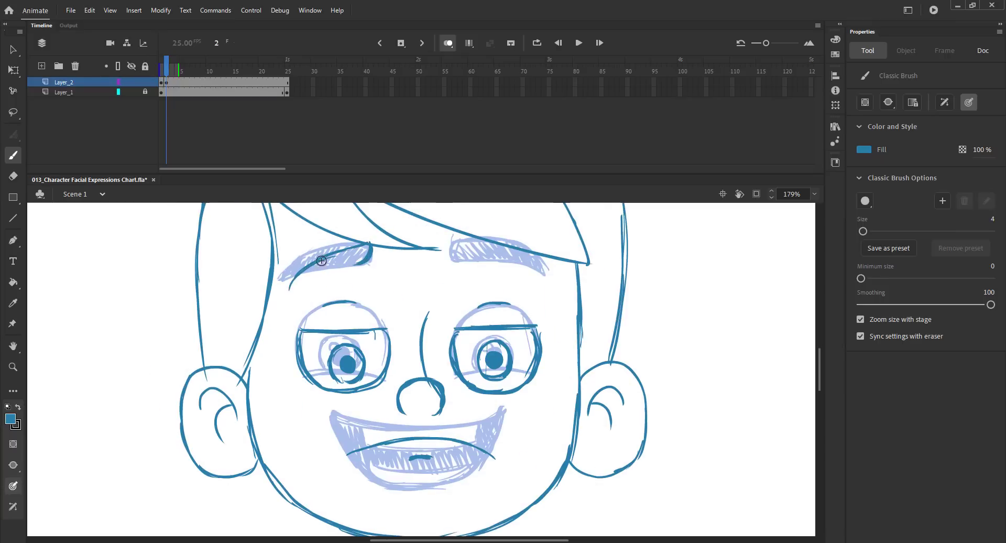
left_click_drag(347, 270, 292, 291)
key("ctrl+z")
mouse_move(355, 262)
left_mouse_down()
mouse_move(306, 279)
mouse_move(349, 267)
mouse_move(370, 237)
left_mouse_up()
key("ctrl+z")
left_click_drag(330, 272, 373, 237)
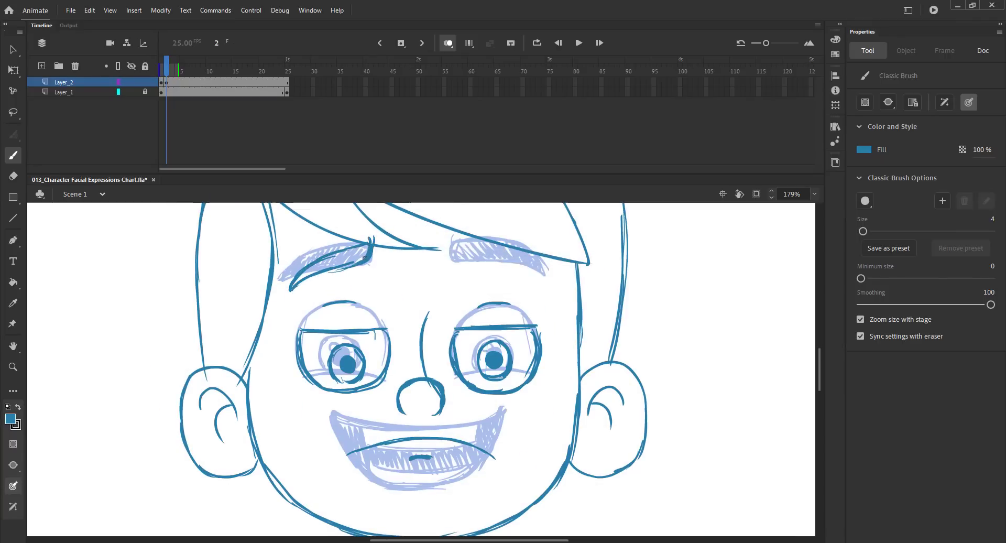
left_click_drag(297, 281, 368, 242)
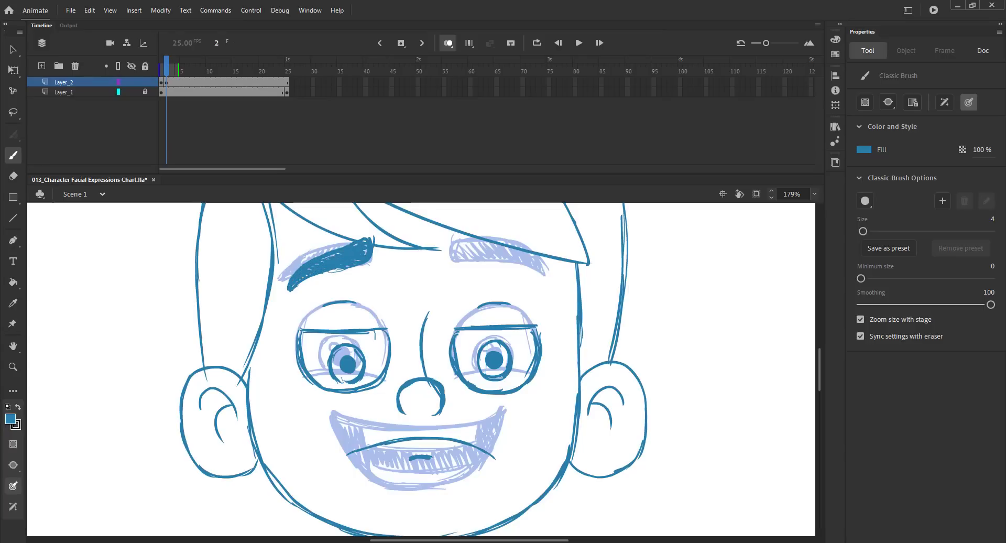
Sketch and shade the right-hand eyebrow on frame 2, and turn off onion skinning to compare frames
mouse_move(449, 236)
left_mouse_down()
mouse_move(453, 260)
mouse_move(515, 260)
mouse_move(542, 277)
mouse_move(514, 270)
mouse_move(544, 283)
left_mouse_up()
mouse_move(456, 255)
left_mouse_down()
mouse_move(479, 247)
mouse_move(530, 266)
left_mouse_up()
key("alt+shift+o")
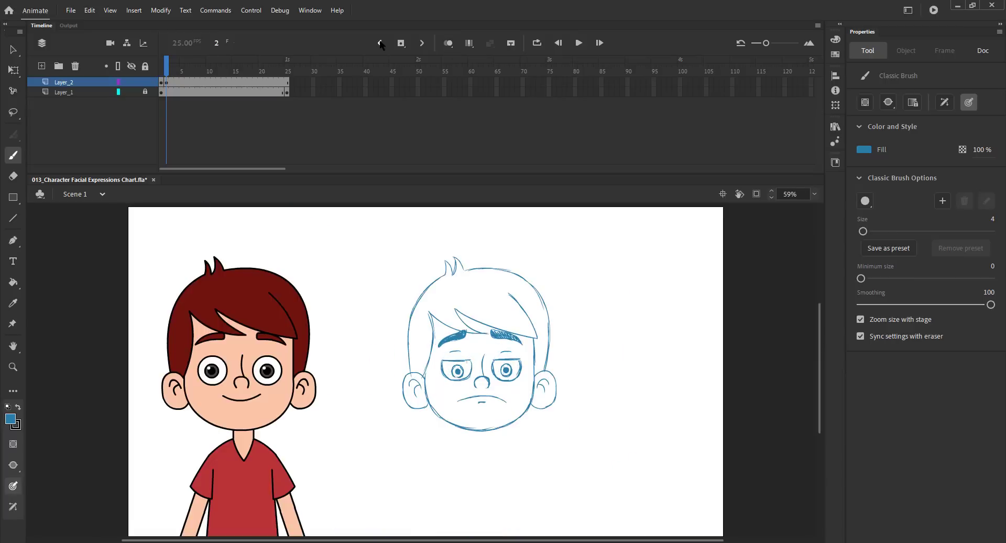
left_click(168, 71)
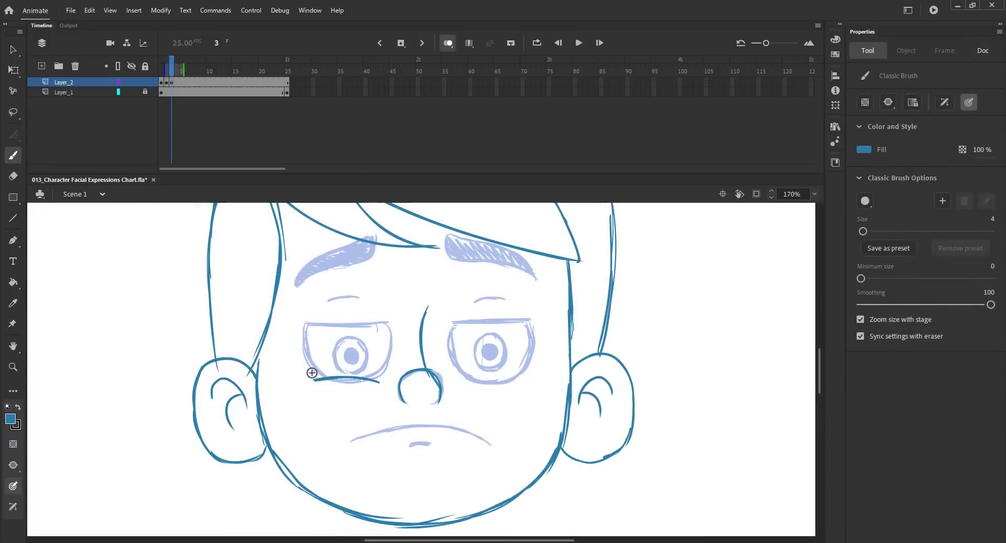
Draw the lower lid lines of both eyes on frame 3, redoing faulty strokes, and save
key("ctrl+z")
left_click_drag(318, 374, 379, 376)
key("ctrl+z")
key("ctrl+s")
key("ctrl+z")
left_click_drag(457, 376, 527, 365)
key("ctrl+s")
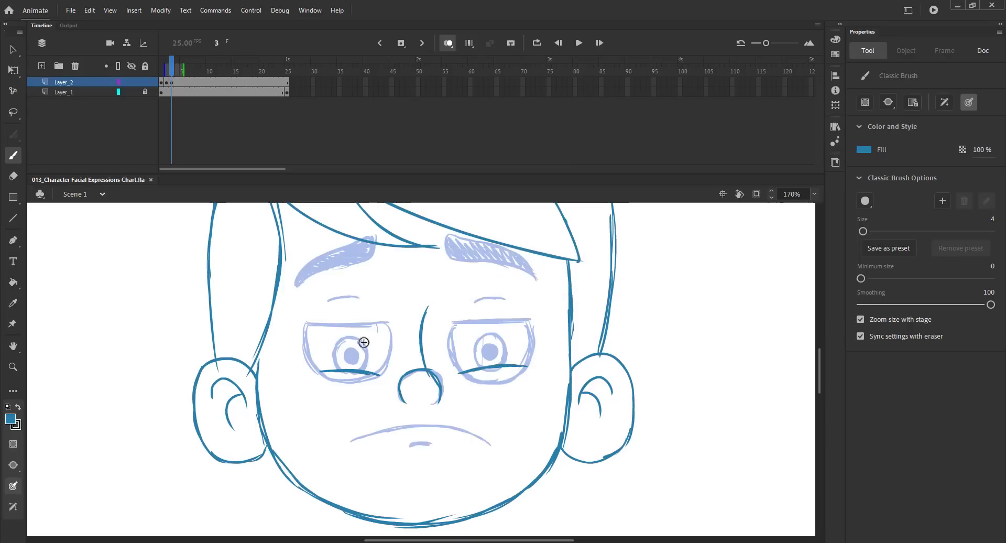
Draw the curved sides and rounded top of the left-hand eye above its lower lid line on frame 3
mouse_move(385, 366)
left_mouse_down()
mouse_move(378, 321)
mouse_move(359, 311)
mouse_move(313, 356)
left_mouse_up()
key("ctrl+z")
left_click_drag(321, 315, 313, 357)
key("ctrl+z")
left_click_drag(324, 315, 311, 345)
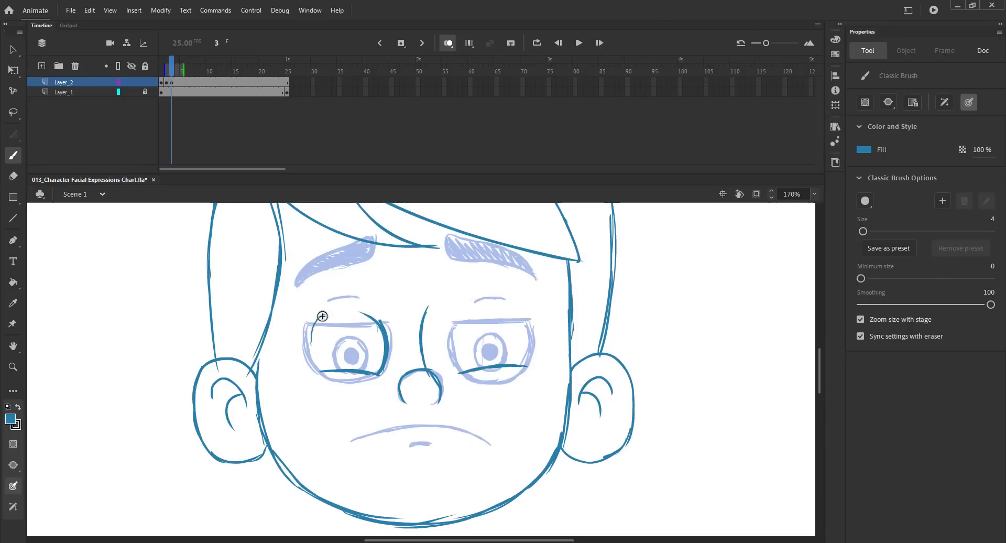
left_click_drag(347, 309, 356, 309)
left_click_drag(314, 321, 352, 304)
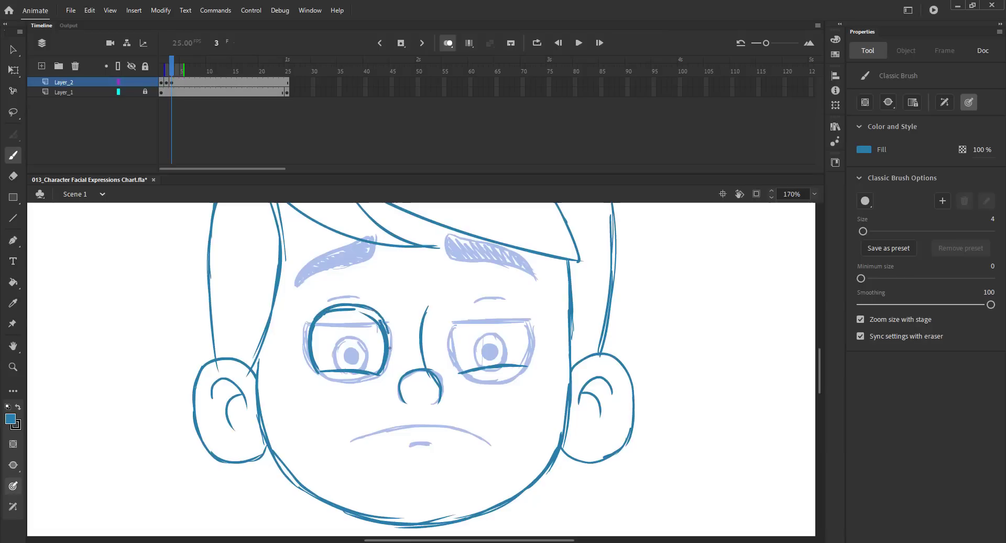
Draw the sides and top of the right-hand eye and add outer contour strokes around the left-hand eye
left_click_drag(454, 312, 457, 372)
mouse_move(506, 313)
left_mouse_down()
mouse_move(523, 317)
mouse_move(530, 364)
left_mouse_up()
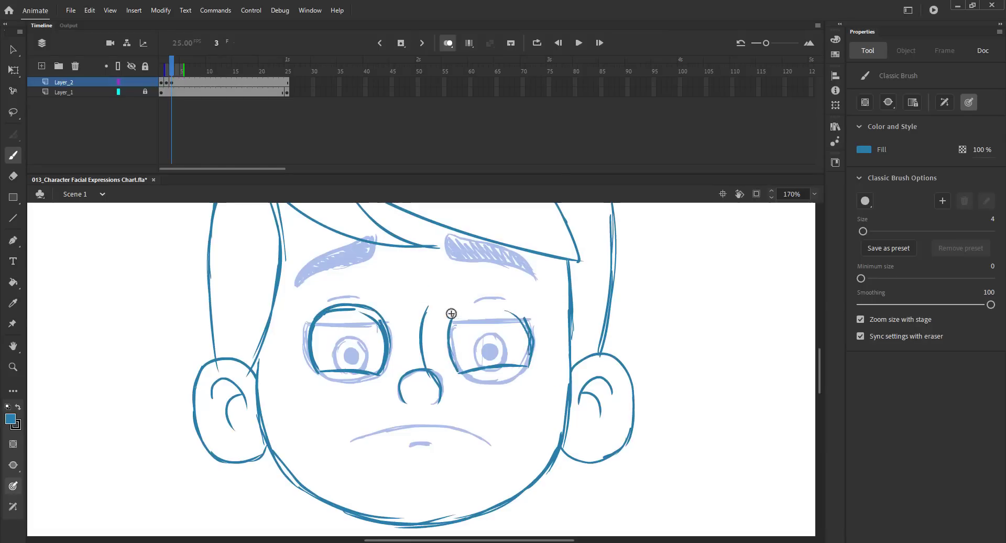
left_click_drag(308, 309, 304, 365)
left_click_drag(321, 308, 310, 369)
left_click_drag(371, 300, 390, 333)
mouse_move(465, 304)
left_mouse_down()
mouse_move(492, 297)
mouse_move(532, 340)
left_mouse_up()
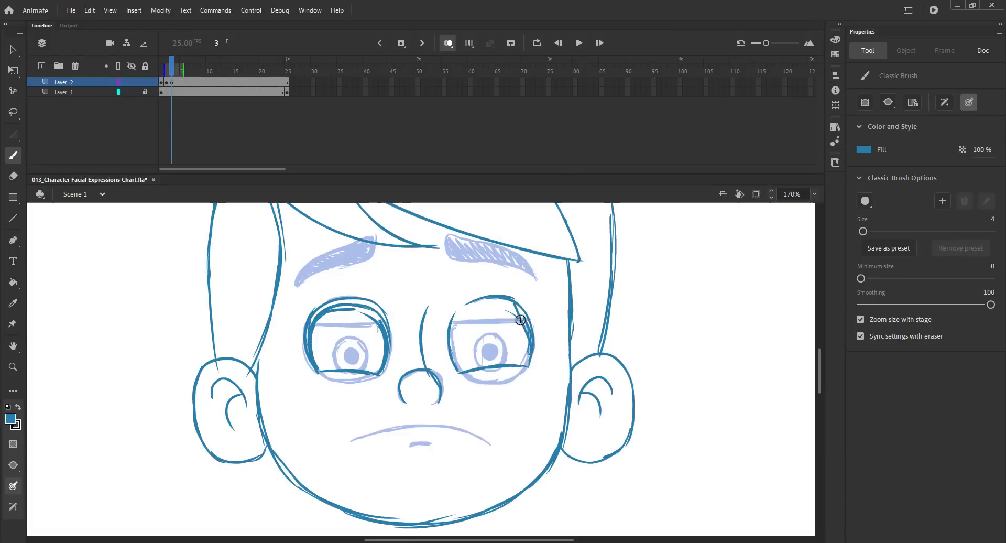
key("ctrl+z")
mouse_move(468, 303)
left_mouse_down()
mouse_move(454, 328)
mouse_move(454, 315)
mouse_move(496, 298)
mouse_move(527, 308)
mouse_move(505, 304)
left_mouse_up()
Sketch low, angry eyebrows close above both eyes on frame 3 and shade them with hatching
left_click_drag(446, 287, 530, 306)
left_click_drag(351, 285, 310, 305)
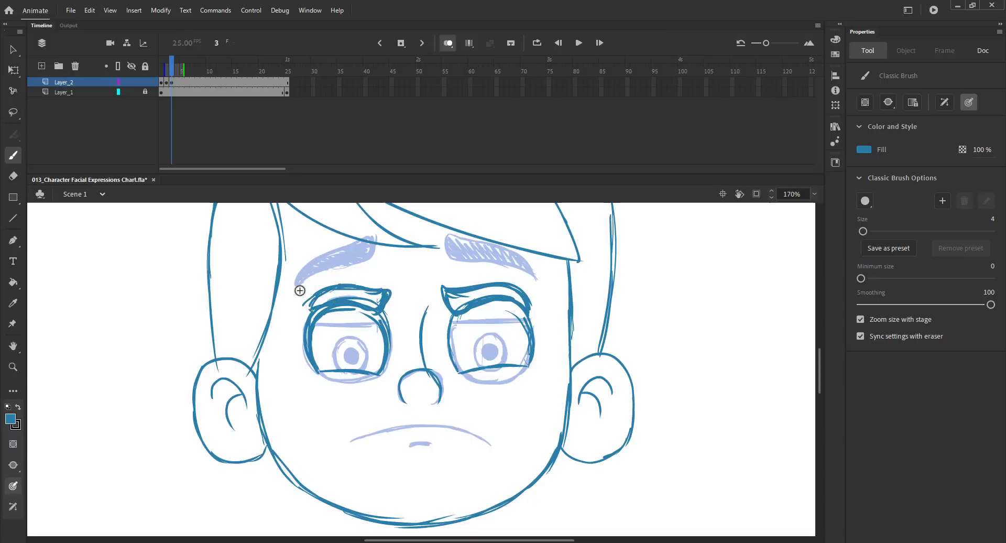
left_click_drag(308, 305, 387, 293)
left_click_drag(446, 307, 524, 293)
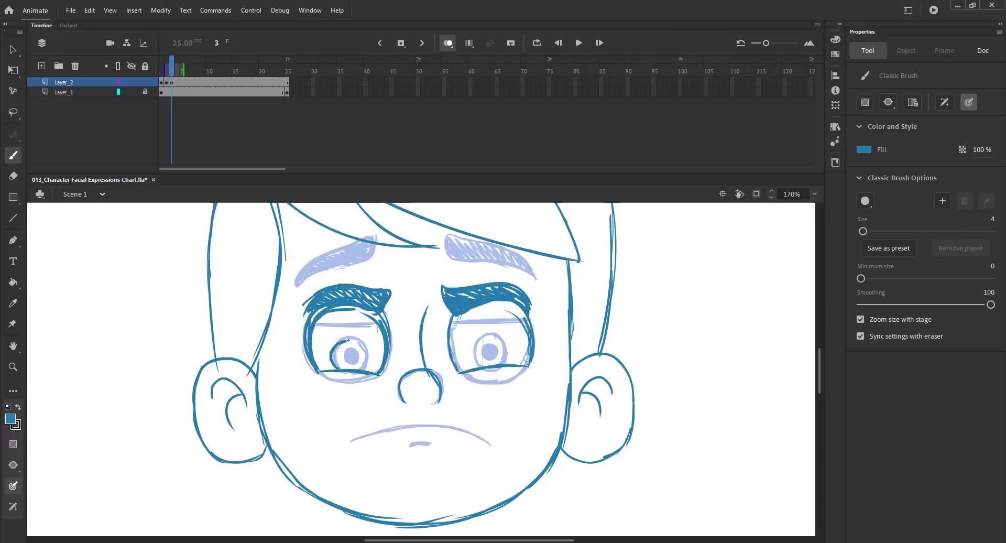
Draw irises with filled pupils resting on both lower lids and touch up the left-hand eyebrow
left_click_drag(333, 353, 346, 340)
key("ctrl+z")
mouse_move(485, 370)
left_mouse_down()
mouse_move(477, 352)
mouse_move(499, 338)
left_mouse_up()
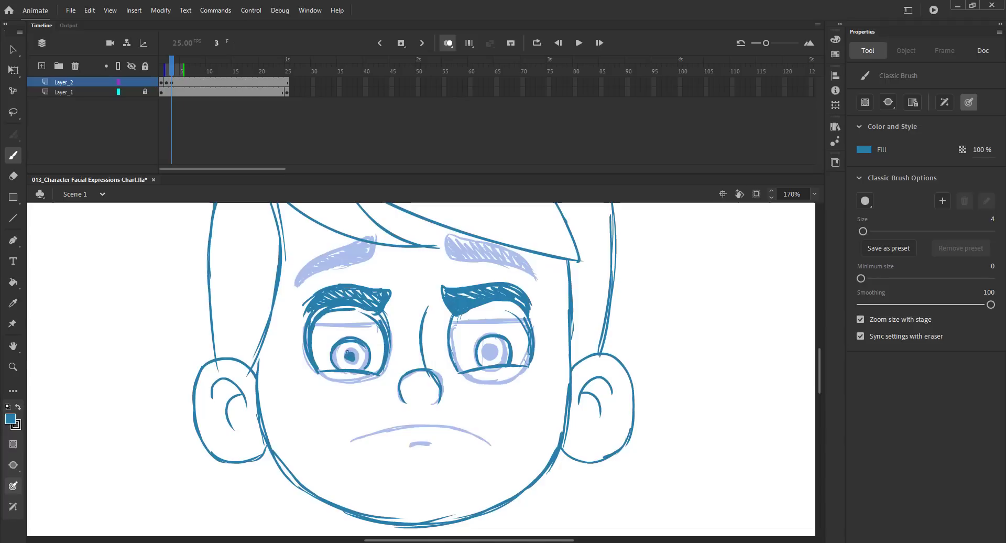
left_click_drag(490, 348, 495, 353)
left_click(446, 45)
left_click(446, 45)
left_click_drag(313, 298, 305, 316)
left_click_drag(397, 290, 305, 318)
Sketch a wide snarling mouth with a flat lower edge below the nose, nudge it down, and save
mouse_move(430, 393)
left_mouse_down()
mouse_move(390, 359)
mouse_move(456, 411)
left_mouse_up()
mouse_move(320, 391)
left_mouse_down()
mouse_move(300, 410)
mouse_move(459, 407)
left_mouse_up()
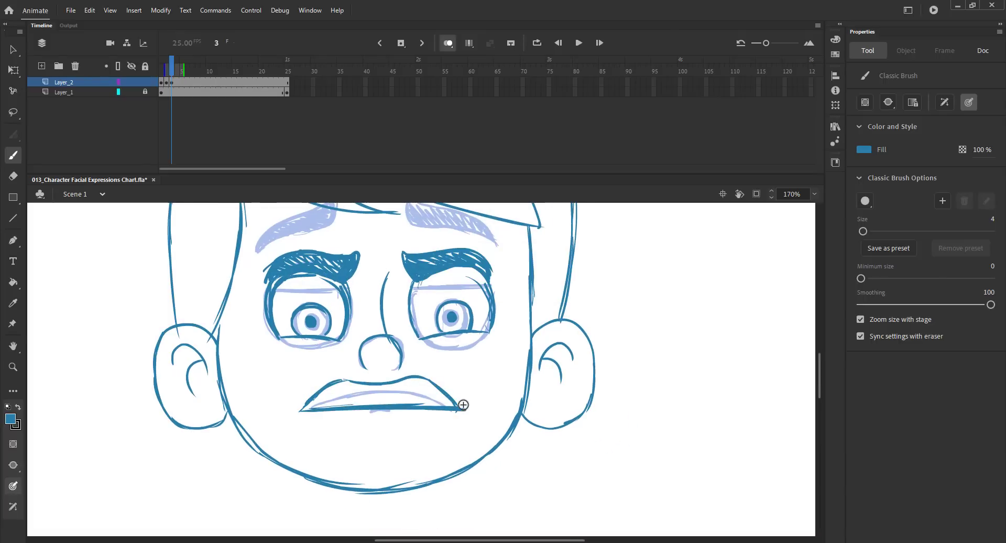
key("v")
left_click(396, 408)
key("shift+Down")
left_click(279, 385)
key("b")
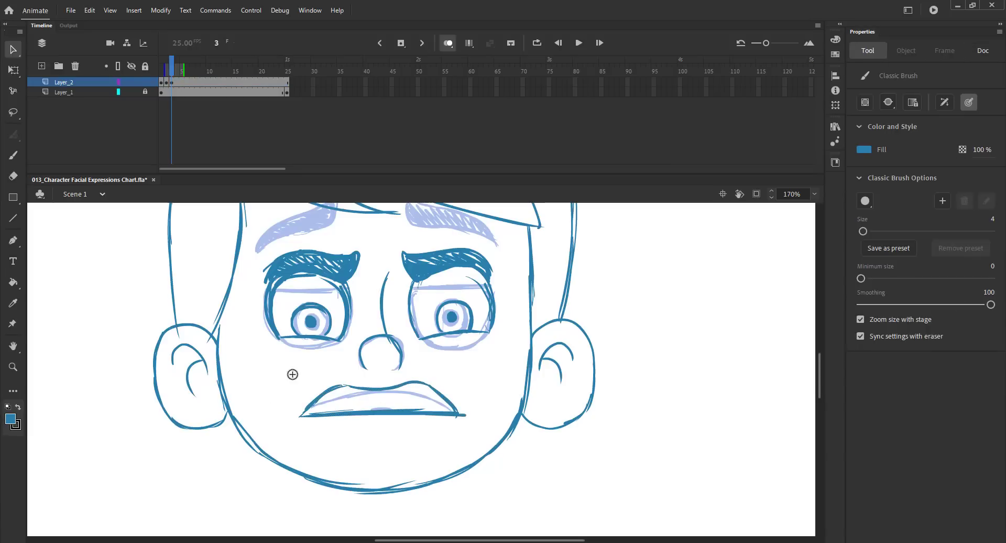
key("ctrl+s")
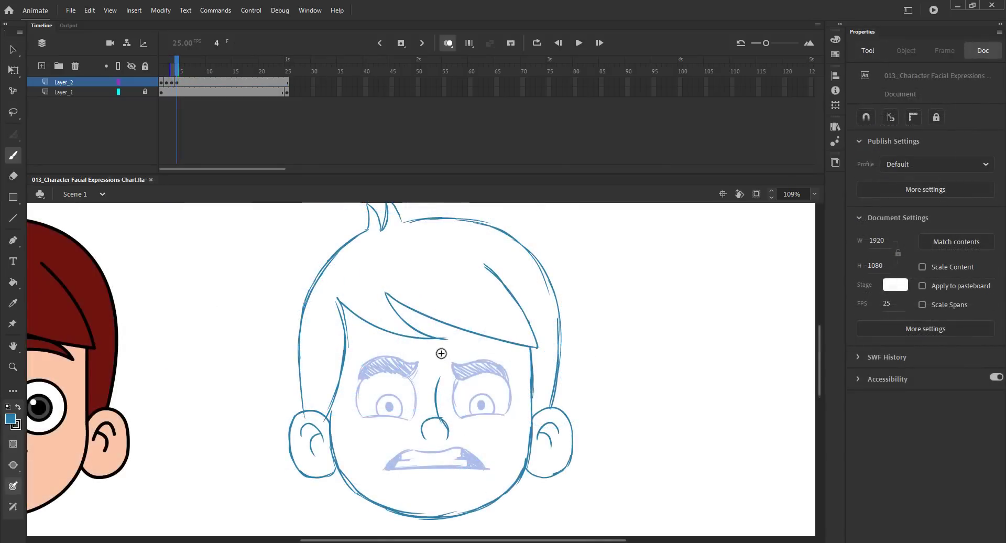
Draw a wide-open round outline for the left-hand eye on frame 4, redoing faulty strokes
key("b")
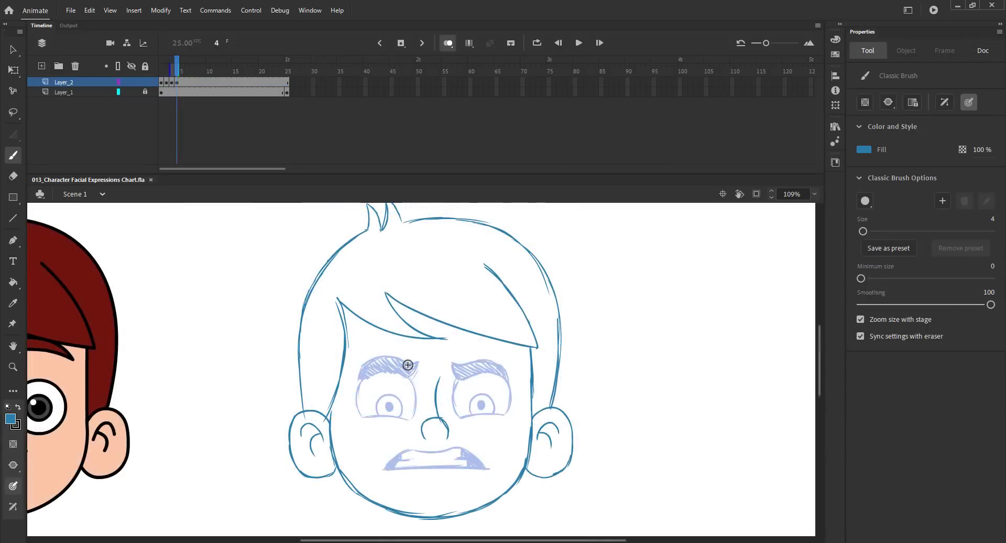
left_click_drag(378, 370, 419, 362)
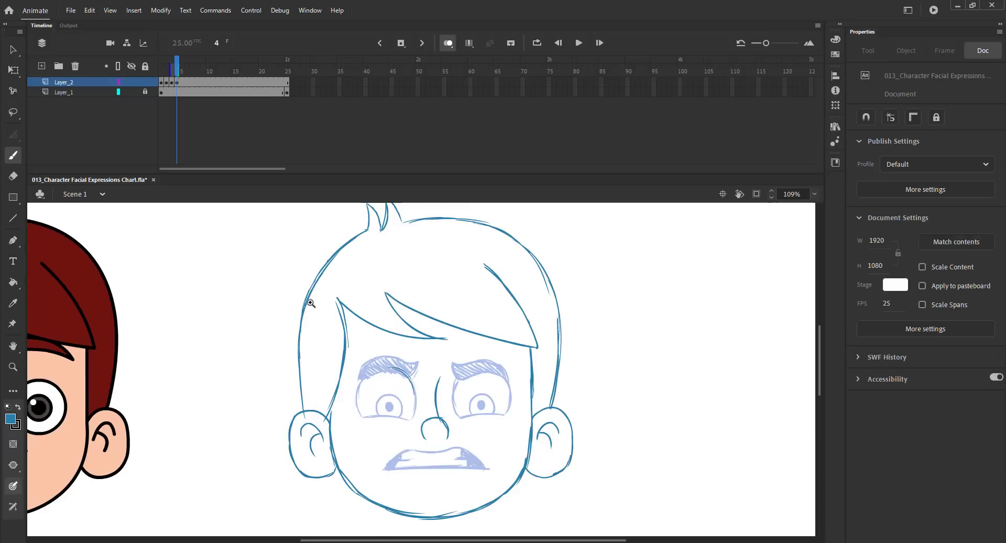
left_click_drag(323, 307, 557, 491)
left_click_drag(449, 426, 458, 389)
left_click_drag(373, 290, 386, 329)
mouse_move(351, 280)
left_mouse_down()
mouse_move(303, 284)
mouse_move(279, 306)
left_mouse_up()
mouse_move(308, 278)
left_mouse_down()
mouse_move(286, 344)
mouse_move(310, 374)
left_mouse_up()
key("ctrl+z")
mouse_move(288, 297)
left_mouse_down()
mouse_move(281, 326)
mouse_move(339, 376)
left_mouse_up()
left_click_drag(374, 290, 373, 370)
mouse_move(388, 329)
left_mouse_down()
mouse_move(361, 376)
mouse_move(375, 367)
left_mouse_up()
key("ctrl+z")
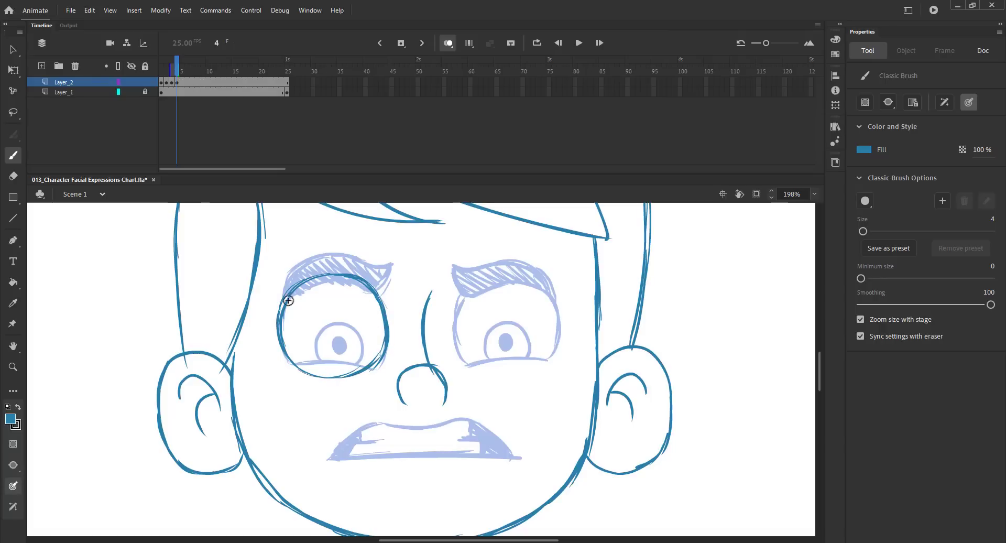
Copy the round eye outline, paste it in place and move the copy over as the right-hand eye, and save
key("v")
mouse_move(269, 270)
left_mouse_down()
mouse_move(401, 399)
mouse_move(396, 383)
left_mouse_up()
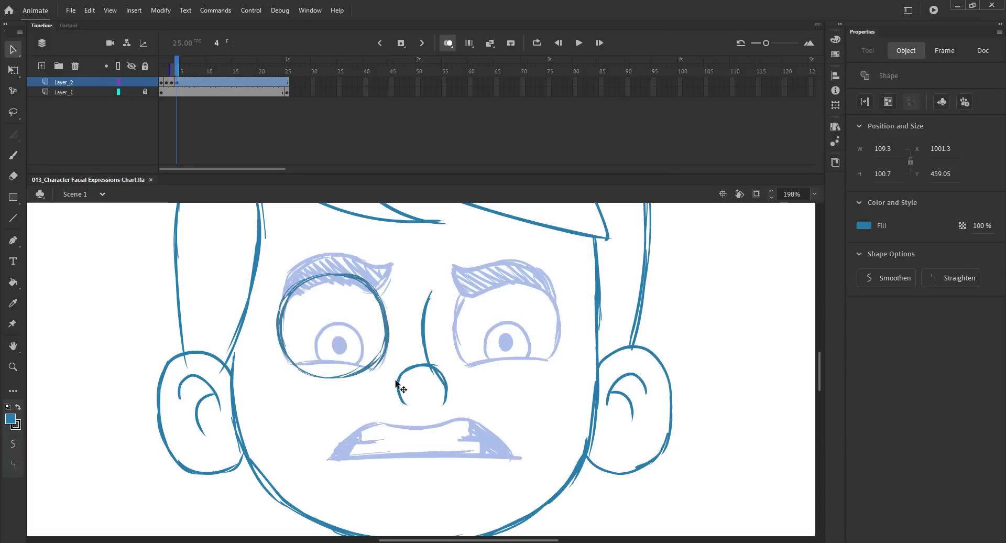
key("ctrl+c")
key("ctrl+shift+v")
key("shift+Right")
key("shift+Right")
key("shift+Right")
key("shift+Right")
key("shift+Right")
key("shift+Right")
key("shift+Right")
key("shift+Right")
key("shift+Right")
key("shift+Right")
key("shift+Right")
key("shift+Right")
key("shift+Right")
key("shift+Right")
key("shift+Right")
key("shift+Right")
key("shift+Right")
key("shift+Right")
key("shift+Left")
key("shift+Left")
key("shift+Right")
left_click_drag(323, 231, 334, 272)
left_click(326, 272)
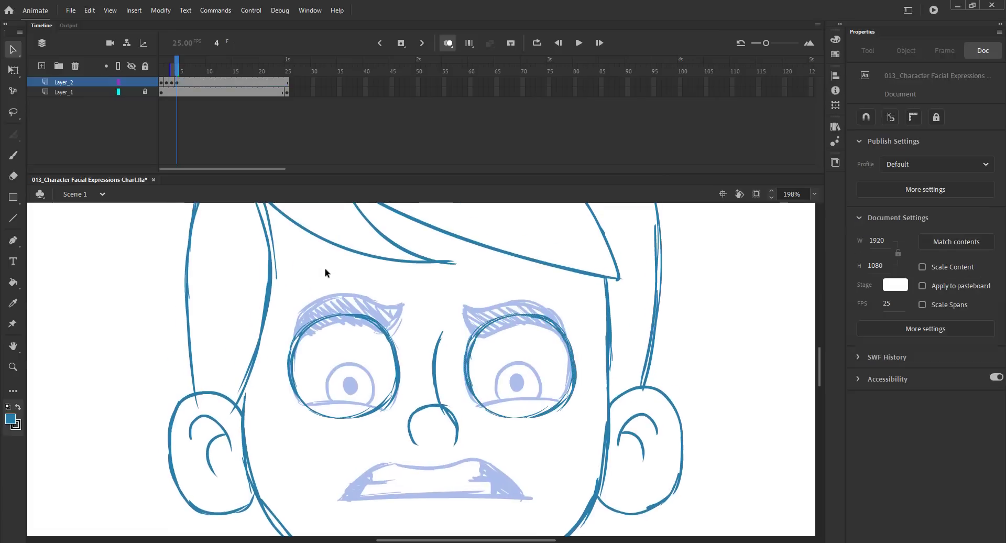
key("ctrl+s")
key("b")
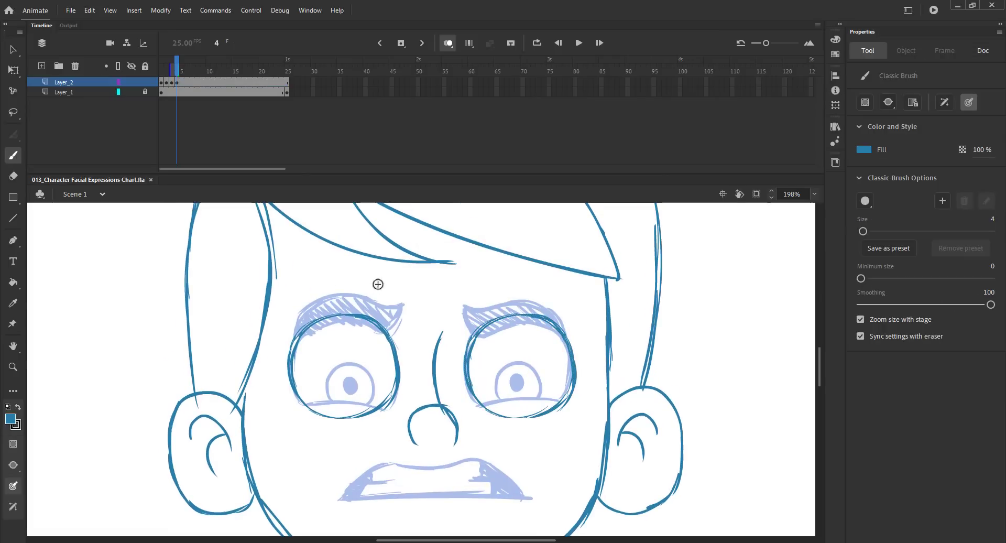
Sketch and hatch a raised, worried left-hand eyebrow sloping down outward on frame 4
left_click_drag(373, 277, 298, 316)
key("ctrl+z")
left_click_drag(379, 274, 300, 300)
mouse_move(391, 275)
left_mouse_down()
mouse_move(346, 302)
mouse_move(390, 275)
left_mouse_up()
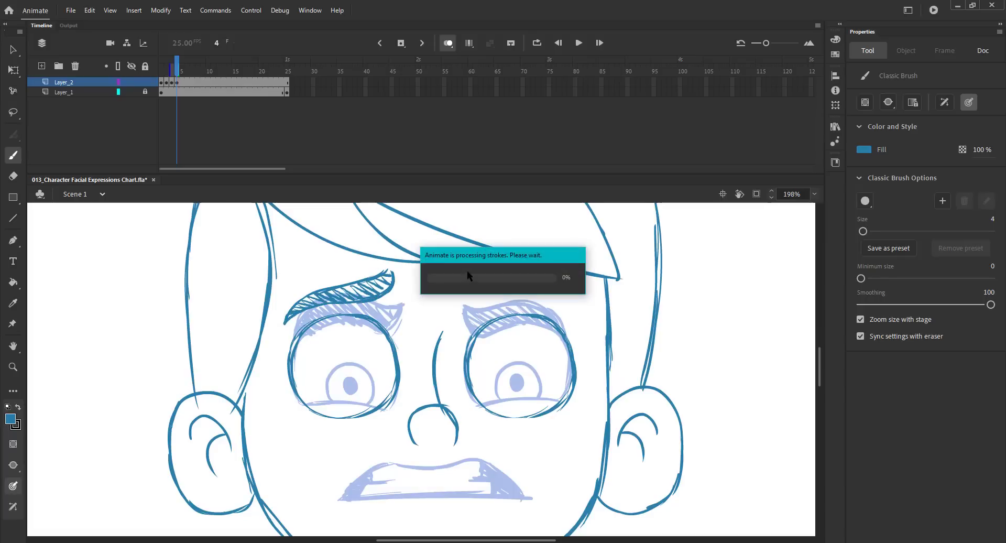
Sketch and hatch a raised right-hand eyebrow partly under the hair fringe on frame 4, and save
mouse_move(476, 259)
left_mouse_down()
mouse_move(436, 285)
mouse_move(441, 295)
mouse_move(490, 274)
left_mouse_up()
left_click_drag(525, 285, 541, 299)
key("ctrl+s")
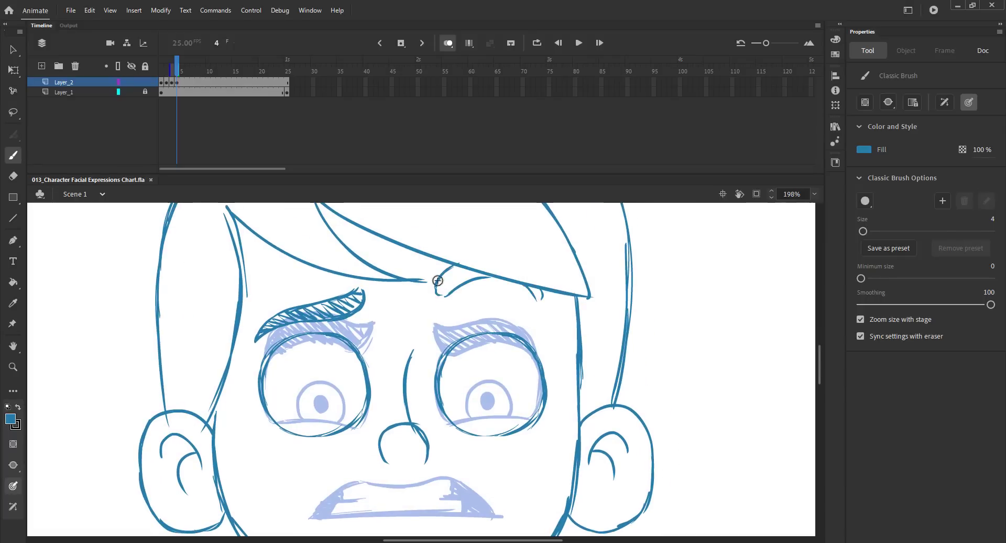
left_click_drag(445, 293, 471, 271)
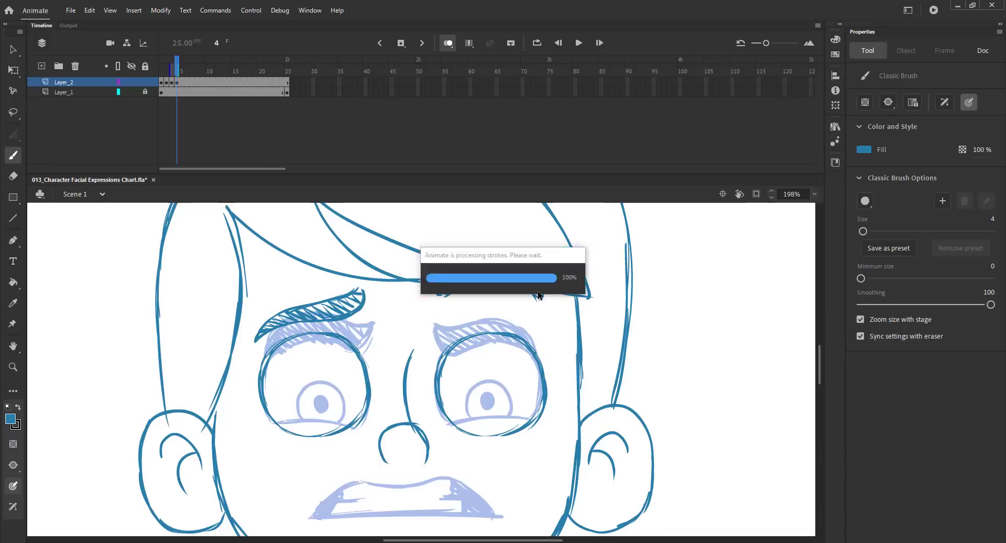
mouse_move(530, 286)
left_mouse_down()
mouse_move(540, 297)
mouse_move(585, 202)
left_mouse_up()
Draw a small dome-shaped open mouth below the nose with an upper teeth line and hatched interior, and save
mouse_move(419, 416)
left_mouse_down()
mouse_move(474, 416)
mouse_move(453, 390)
mouse_move(475, 417)
left_mouse_up()
key("ctrl+s")
key("ctrl+z")
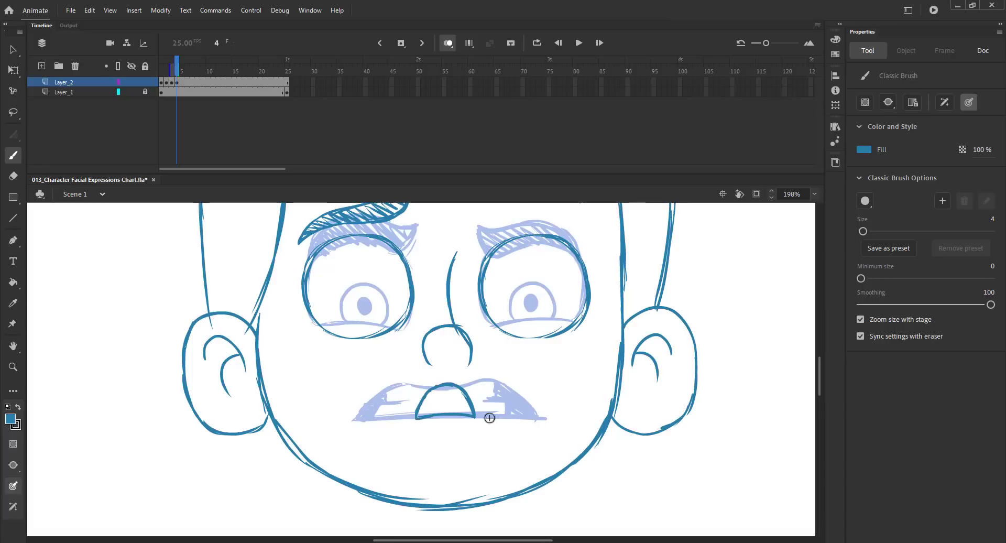
left_click_drag(432, 406, 470, 411)
key("ctrl+s")
left_click_drag(521, 360, 505, 407)
key("ctrl+s")
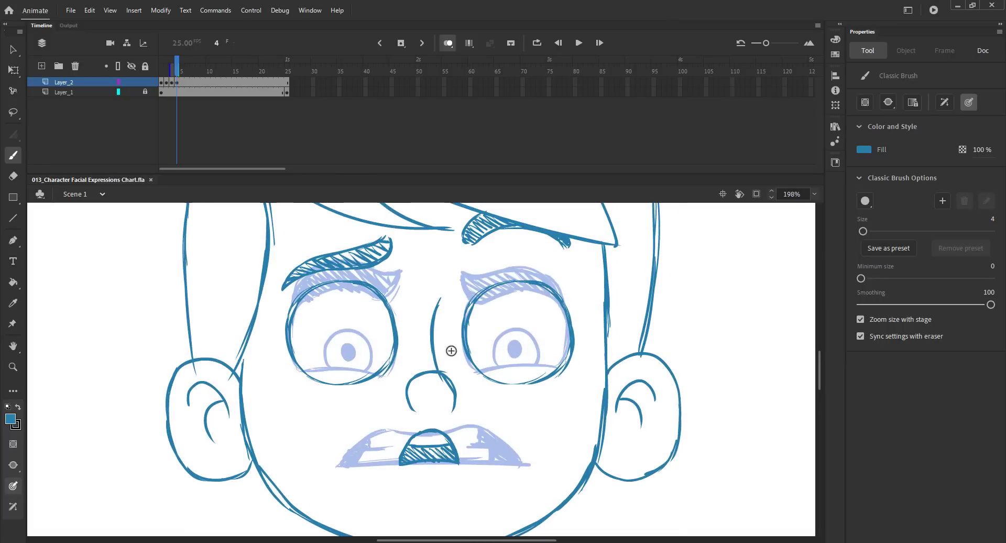
Draw a round iris in the middle of the left-hand eye, redoing faulty strokes, and save
mouse_move(348, 329)
left_mouse_down()
mouse_move(324, 318)
mouse_move(338, 352)
left_mouse_up()
key("ctrl+z")
mouse_move(321, 319)
left_mouse_down()
mouse_move(343, 310)
mouse_move(360, 348)
left_mouse_up()
key("ctrl+s")
key("ctrl+z")
left_click_drag(335, 315, 339, 313)
key("ctrl+s")
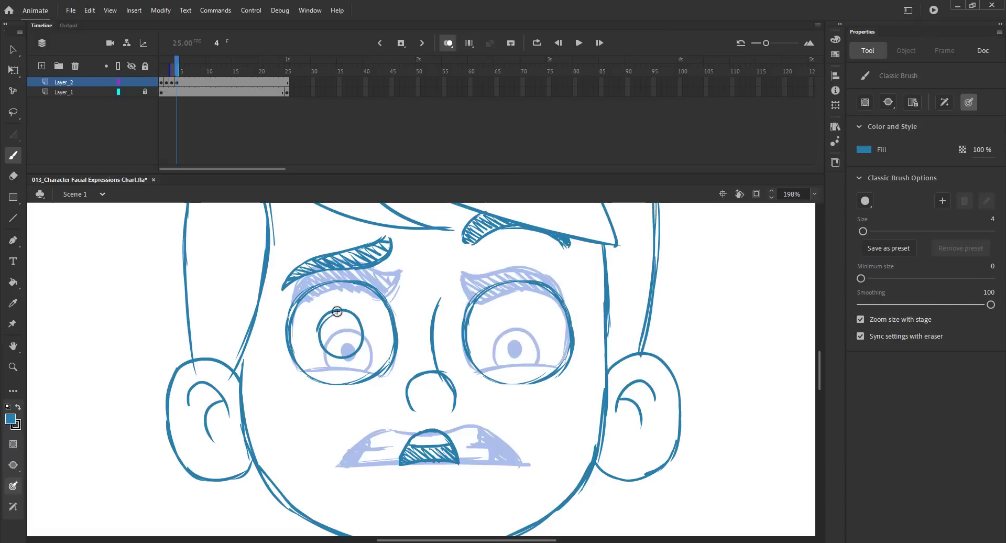
Copy the iris, paste it in place and move the copy into the right-hand eye
key("v")
left_click(356, 354)
key("ctrl+c")
key("ctrl+shift+v")
key("shift+Right")
key("shift+Right")
key("shift+Right")
key("shift+Right")
key("shift+Right")
key("shift+Right")
key("shift+Right")
key("shift+Right")
key("shift+Right")
key("shift+Right")
key("shift+Right")
key("shift+Right")
key("shift+Right")
key("shift+Right")
key("shift+Right")
key("shift+Right")
key("shift+Right")
key("shift+Right")
key("shift+Right")
key("shift+Right")
key("shift+Right")
key("shift+Right")
key("shift+Right")
key("shift+Right")
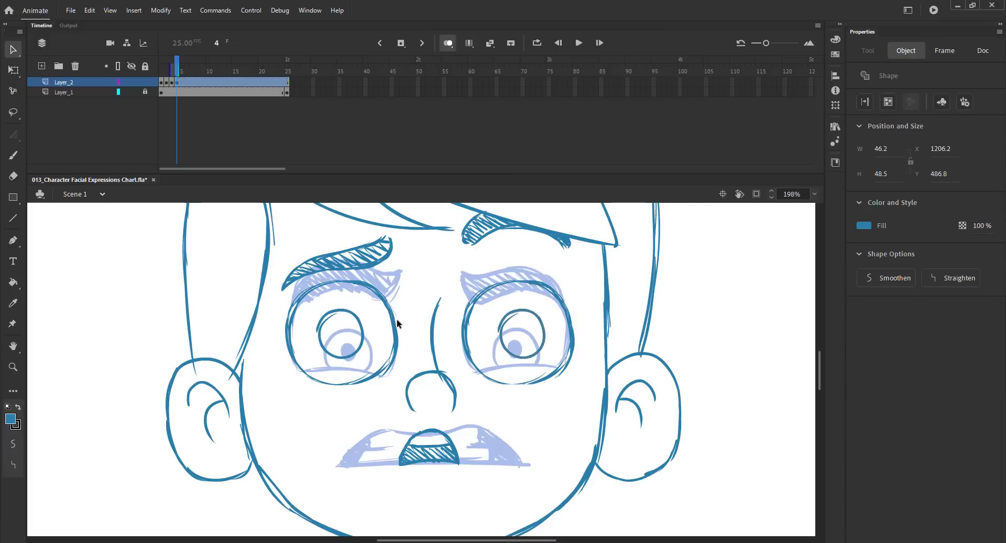
Draw filled pupils inside both irises on frame 4, and save
key("b")
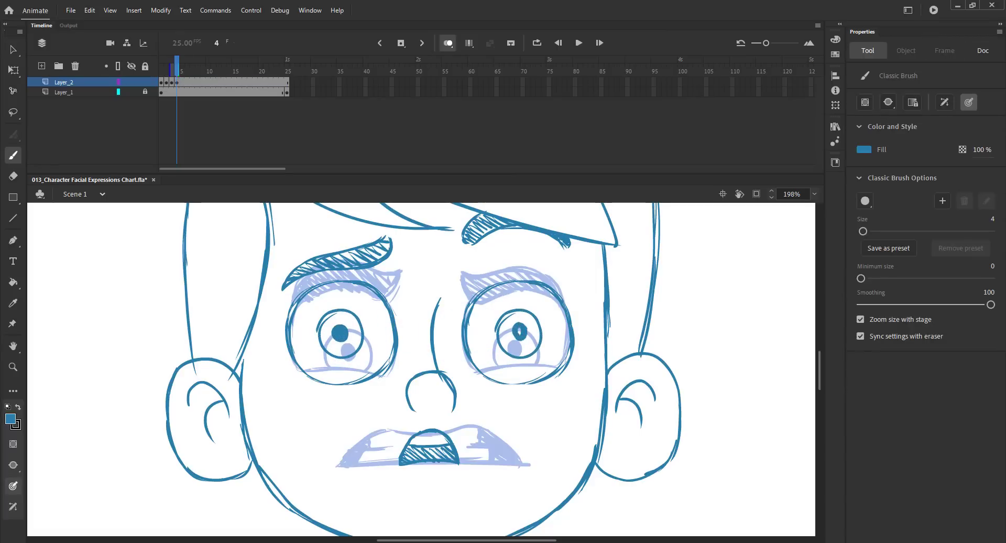
left_click_drag(519, 323, 520, 332)
key("ctrl+2")
key("ctrl+s")
Turn off onion skinning and insert a keyframe at frame 5, keeping only the head, nose and round eye outlines
key("v")
left_click(448, 43)
key("F6")
key("z")
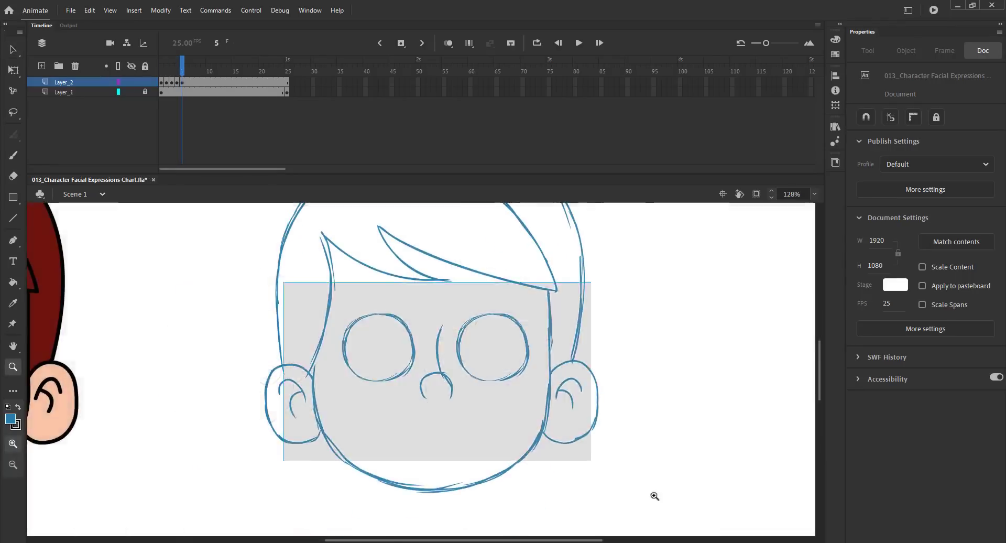
left_click(467, 381)
Draw the outlines of two worried eyebrows, raised at their inner ends, above both eyes on frame 5
key("b")
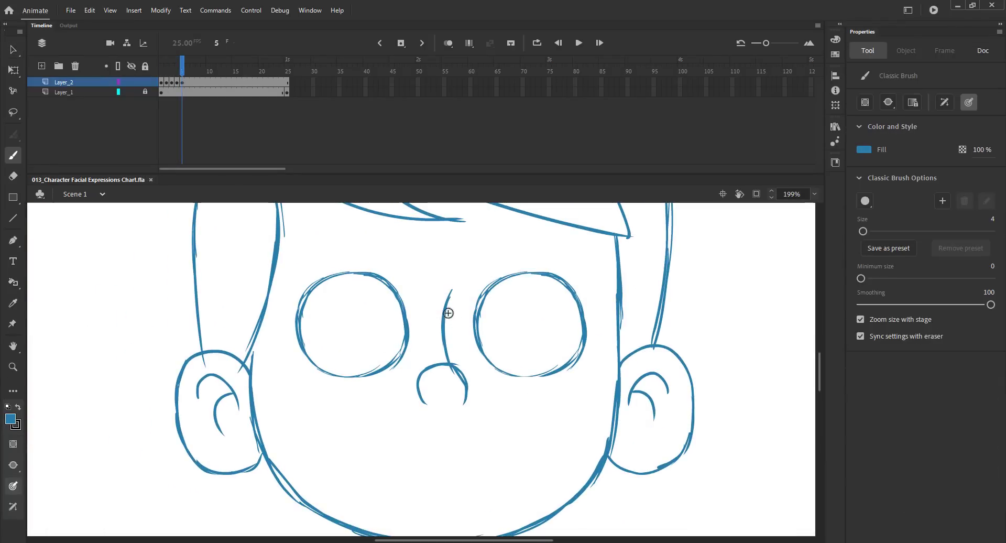
mouse_move(499, 263)
left_mouse_down()
mouse_move(475, 242)
mouse_move(579, 270)
mouse_move(595, 287)
left_mouse_up()
left_click_drag(514, 264, 592, 286)
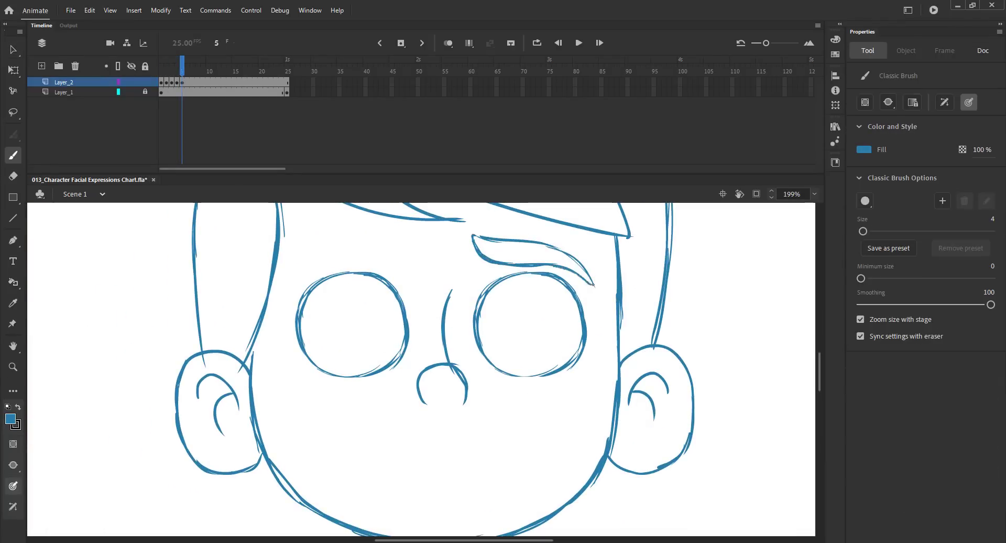
mouse_move(408, 238)
left_mouse_down()
mouse_move(391, 261)
mouse_move(351, 245)
mouse_move(302, 266)
left_mouse_up()
left_click_drag(404, 247, 341, 261)
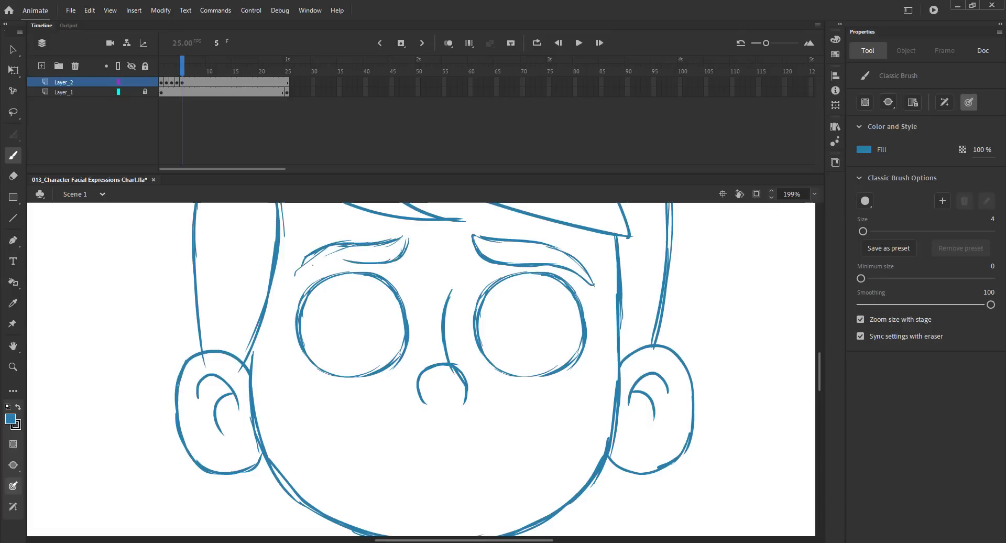
left_click_drag(409, 234, 353, 237)
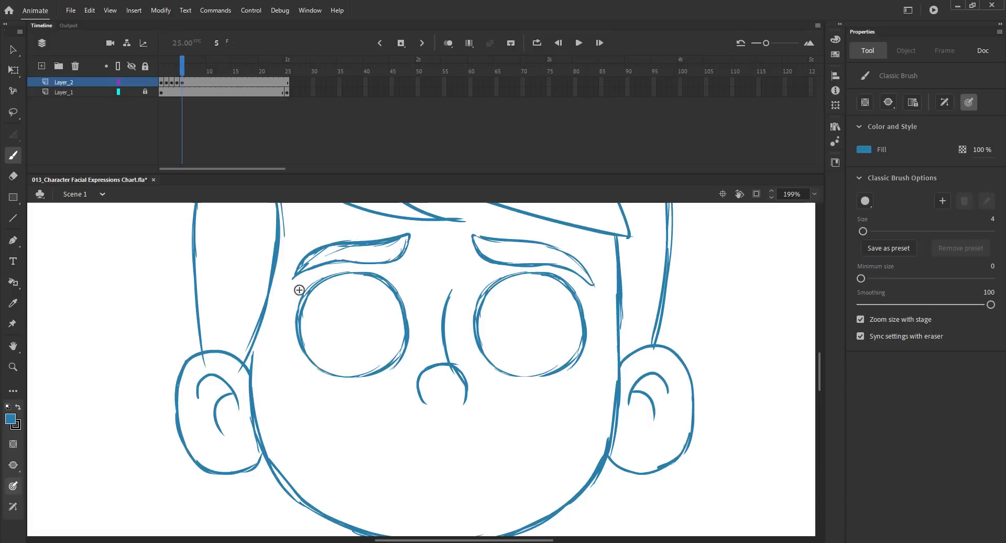
Draw irises and pupils glancing to the upper left in both eyes, and hatch both eyebrows
left_click_drag(324, 330, 302, 326)
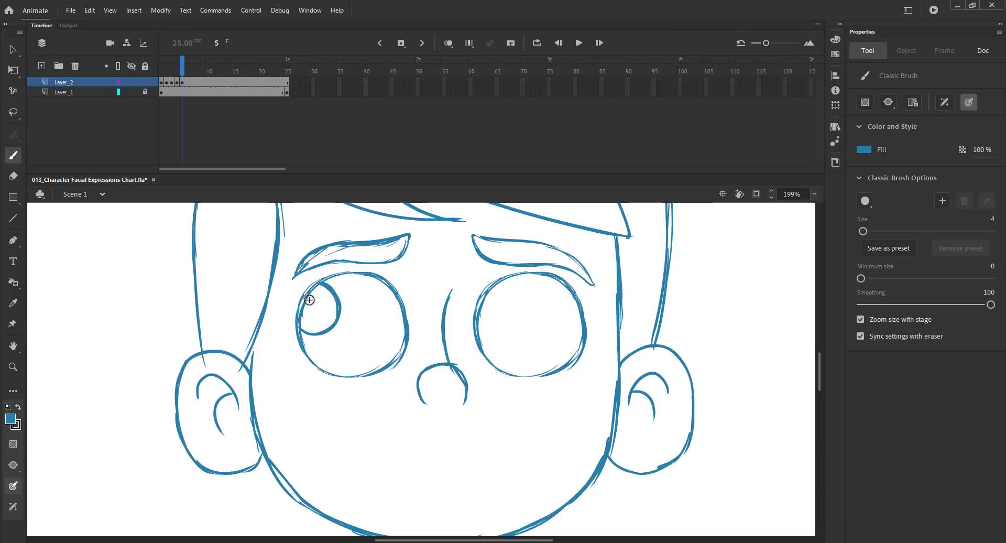
mouse_move(497, 283)
left_mouse_down()
mouse_move(494, 326)
mouse_move(505, 317)
left_mouse_up()
key("ctrl+z")
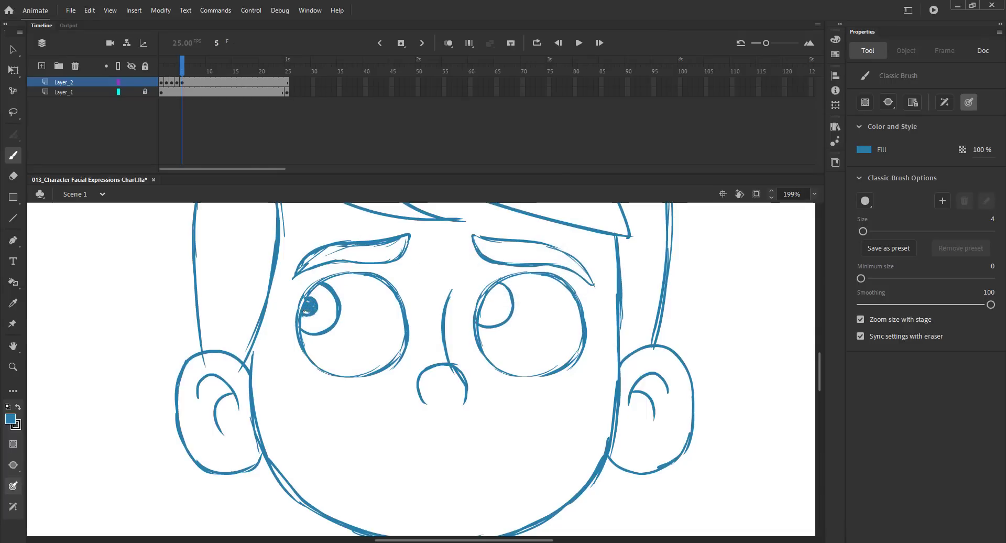
mouse_move(293, 276)
left_mouse_down()
mouse_move(321, 261)
mouse_move(415, 244)
left_mouse_up()
left_click_drag(475, 238, 595, 282)
Draw a down-curved open mouth with a nearly flat lower edge on frame 5, redoing the faulty stroke, and save
left_click_drag(374, 464, 514, 460)
left_click_drag(384, 453, 411, 432)
key("ctrl+z")
mouse_move(372, 463)
left_mouse_down()
mouse_move(462, 433)
mouse_move(511, 459)
left_mouse_up()
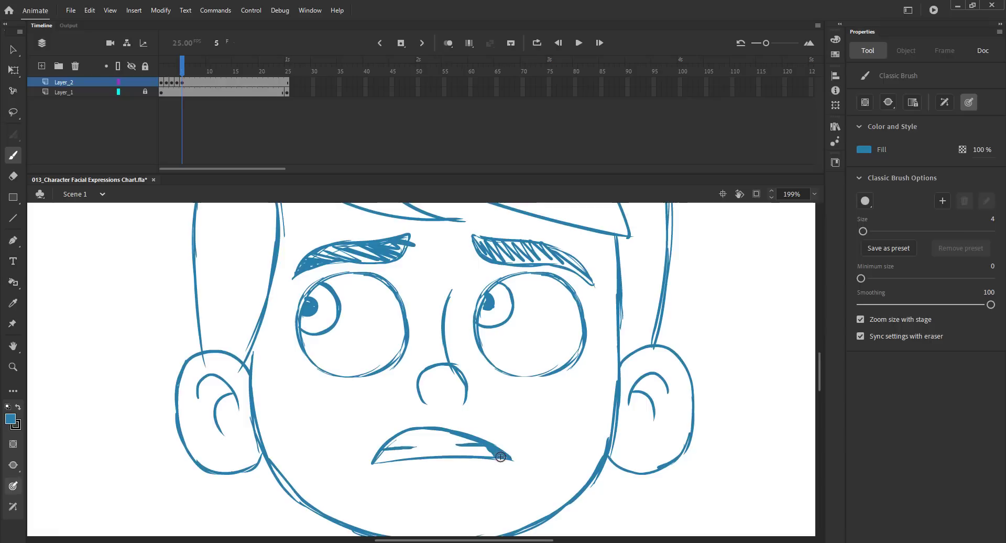
key("ctrl+s")
key("ctrl+2")
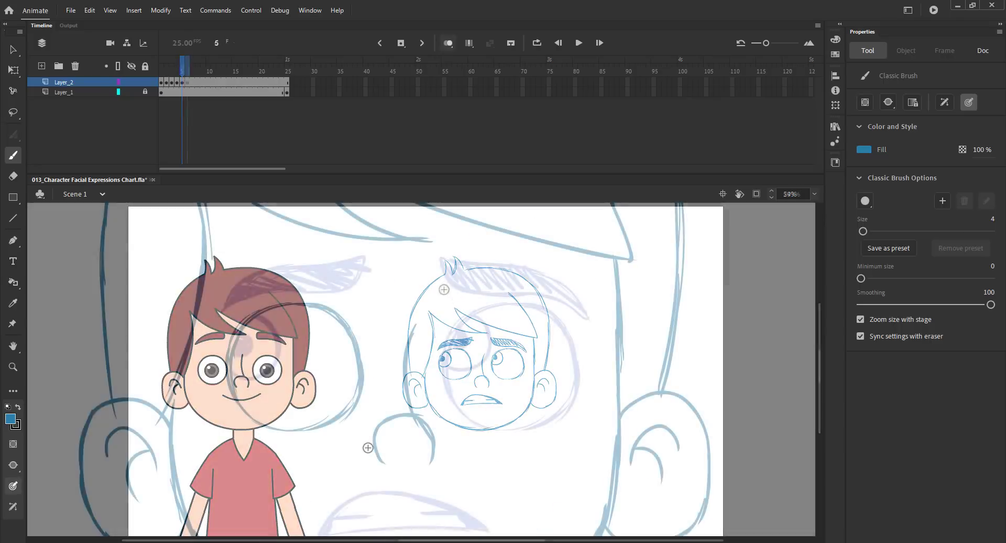
On frame 6, redraw the right-hand eye's round outline, draw a lowered hatched eyebrow over it, and save
mouse_move(466, 315)
left_mouse_down()
mouse_move(447, 355)
mouse_move(483, 419)
mouse_move(568, 407)
left_mouse_up()
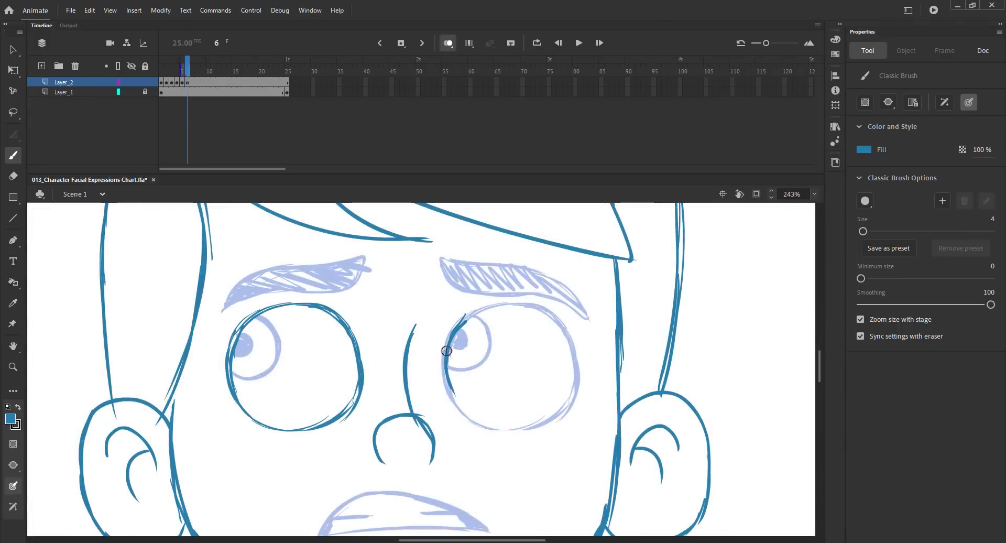
mouse_move(565, 331)
left_mouse_down()
mouse_move(576, 357)
mouse_move(553, 422)
left_mouse_up()
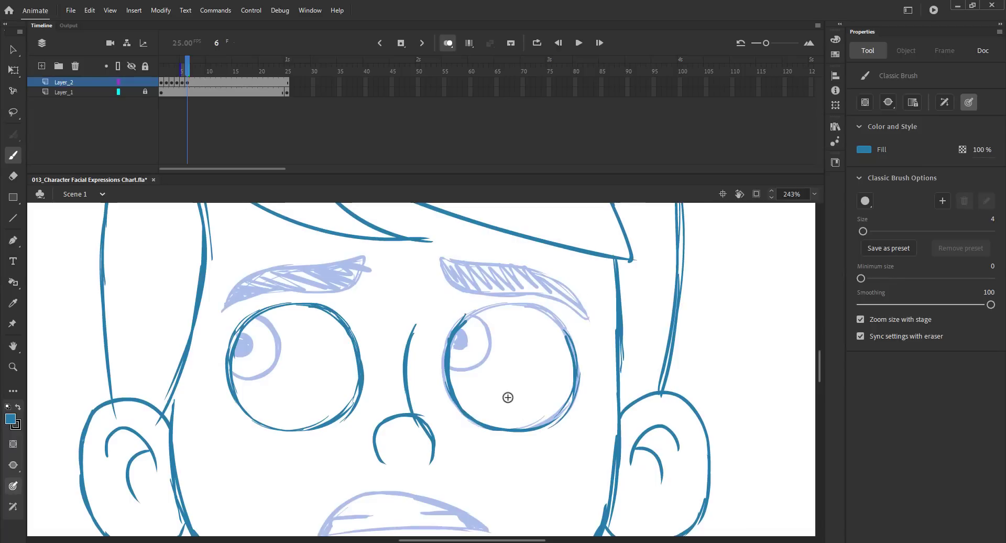
mouse_move(442, 286)
left_mouse_down()
mouse_move(466, 318)
mouse_move(545, 326)
mouse_move(574, 349)
left_mouse_up()
mouse_move(445, 281)
left_mouse_down()
mouse_move(545, 312)
mouse_move(579, 344)
left_mouse_up()
left_click_drag(531, 301, 578, 340)
mouse_move(445, 286)
left_mouse_down()
mouse_move(483, 314)
mouse_move(563, 332)
left_mouse_up()
key("ctrl+s")
Draw a raised, arched and hatched eyebrow above the left-hand eye on frame 6
left_click_drag(385, 299, 469, 302)
left_click_drag(435, 255, 365, 235)
mouse_move(382, 235)
left_mouse_down()
mouse_move(355, 245)
mouse_move(428, 280)
mouse_move(337, 269)
mouse_move(305, 281)
mouse_move(351, 255)
mouse_move(432, 262)
mouse_move(403, 246)
mouse_move(420, 253)
left_mouse_up()
key("ctrl+z")
Draw irises and filled pupils looking to the upper left in both eyes on frame 6, redoing faulty strokes
mouse_move(342, 377)
left_mouse_down()
mouse_move(325, 343)
mouse_move(319, 359)
left_mouse_up()
key("ctrl+z")
key("ctrl+z")
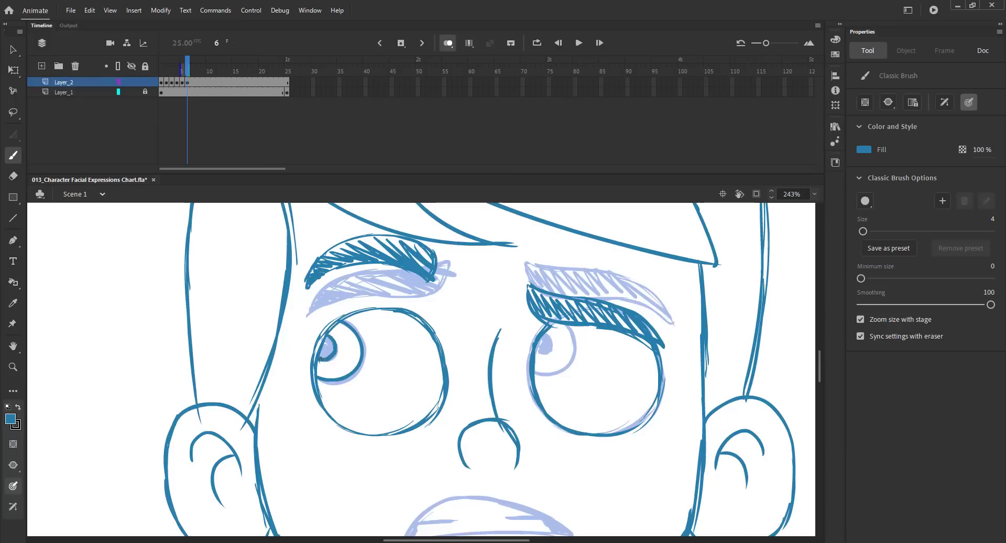
left_click_drag(361, 308, 299, 296)
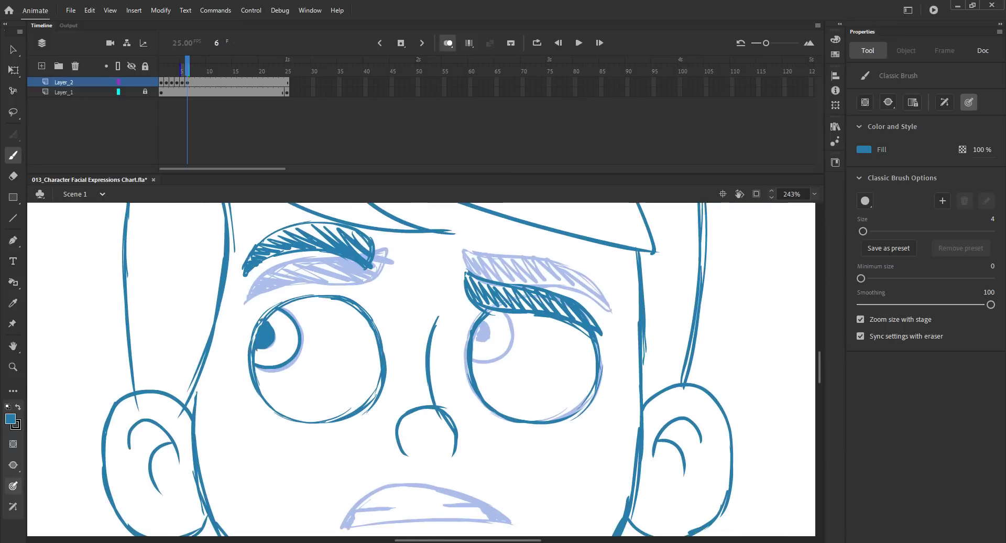
left_click_drag(514, 331, 470, 340)
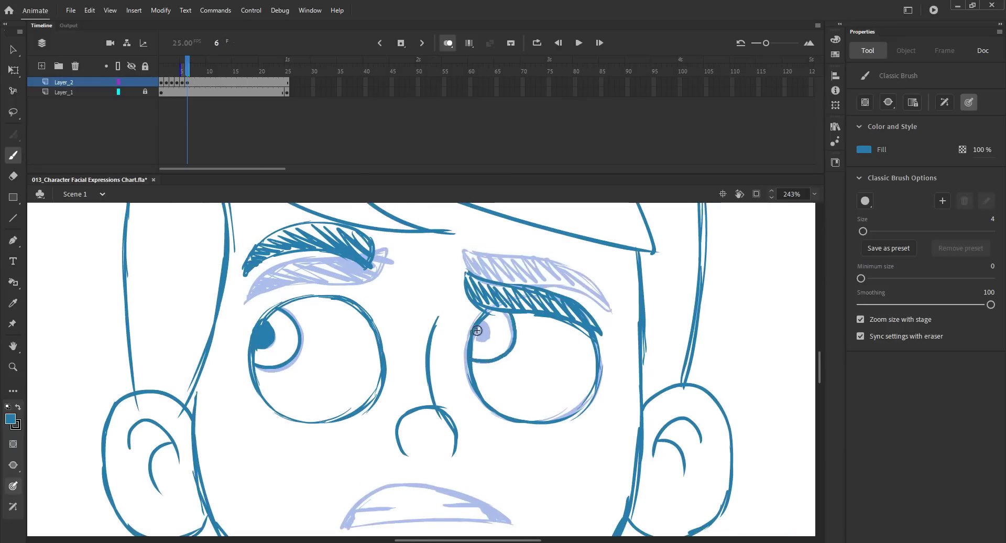
Draw the outline of a wide open grin below the nose on frame 6, and save
left_click_drag(414, 358, 448, 262)
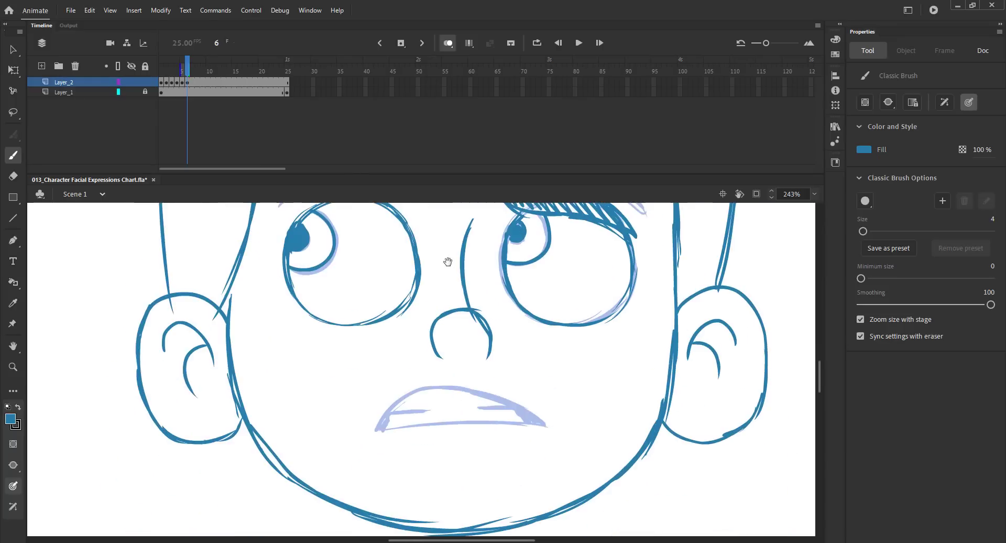
mouse_move(480, 311)
left_mouse_down()
mouse_move(479, 355)
mouse_move(419, 305)
left_mouse_up()
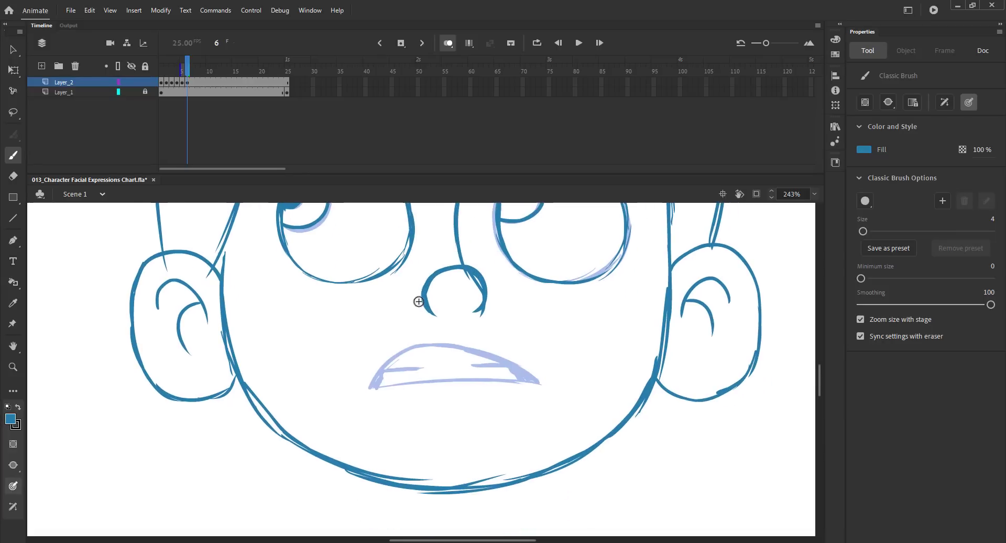
mouse_move(346, 309)
left_mouse_down()
mouse_move(398, 328)
mouse_move(501, 320)
mouse_move(541, 298)
left_mouse_up()
left_click_drag(337, 298, 390, 391)
left_click_drag(548, 298, 536, 352)
mouse_move(545, 295)
left_mouse_down()
mouse_move(512, 392)
mouse_move(436, 411)
mouse_move(384, 388)
mouse_move(512, 392)
left_mouse_up()
key("ctrl+s")
Draw the tooth lines at the grin's left-hand corner and its lower edge, delete the stray stroke, and save
left_click_drag(373, 330, 380, 349)
left_click_drag(374, 354, 403, 358)
mouse_move(376, 354)
left_mouse_down()
mouse_move(368, 367)
mouse_move(438, 397)
mouse_move(474, 396)
left_mouse_up()
key("ctrl+z")
left_click_drag(384, 387, 523, 379)
key("l")
mouse_move(411, 420)
left_mouse_down()
mouse_move(426, 402)
mouse_move(533, 384)
mouse_move(419, 421)
left_mouse_up()
key("Delete")
key("ctrl+s")
Redraw the right-hand edge of the grin, undoing the faulty stroke, and save
key("b")
left_click_drag(543, 333, 523, 375)
key("ctrl+z")
mouse_move(544, 305)
left_mouse_down()
mouse_move(501, 389)
mouse_move(528, 362)
mouse_move(518, 394)
left_mouse_up()
key("l")
key("ctrl+s")
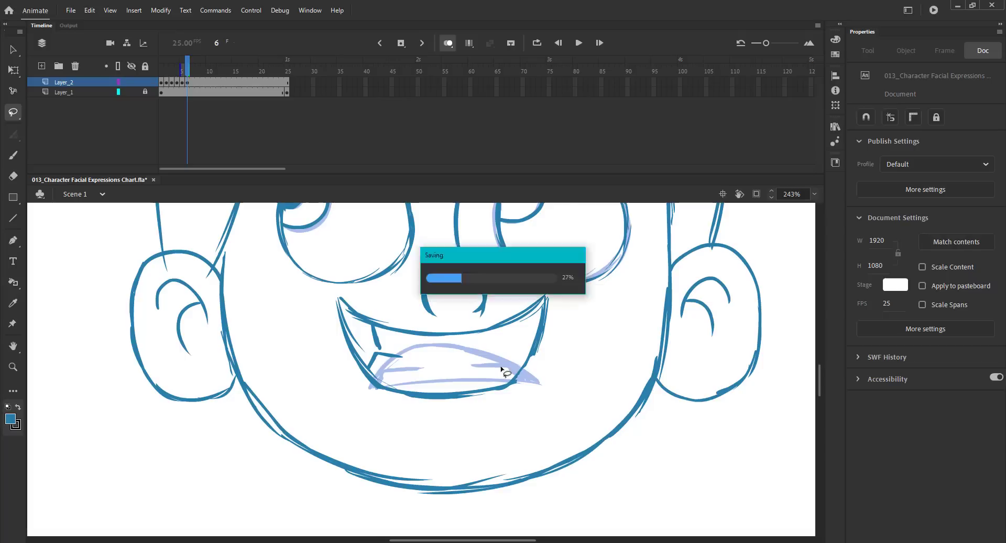
Add the tooth lines at the grin's right-hand side, hatch both dark mouth corners, and save
key("b")
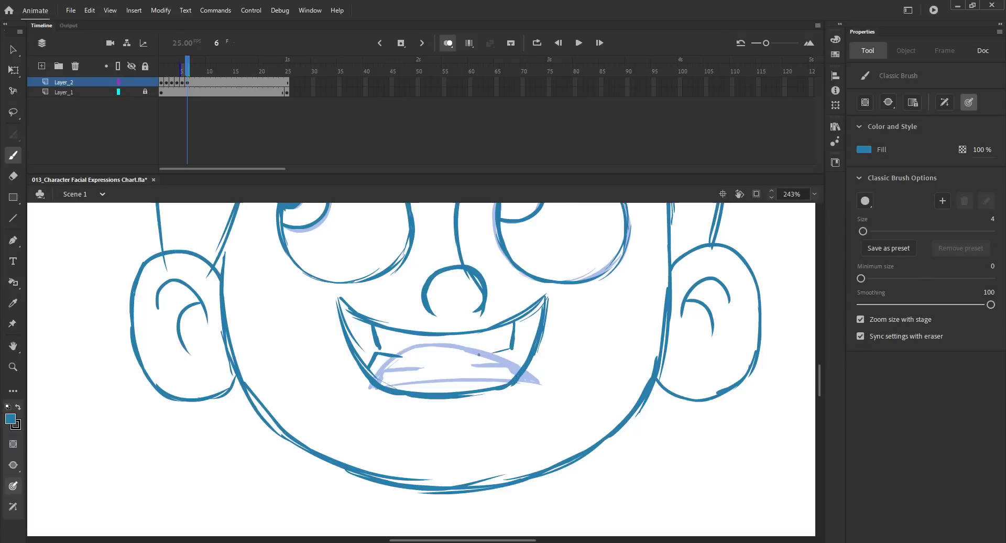
mouse_move(342, 304)
left_mouse_down()
mouse_move(370, 366)
mouse_move(380, 350)
left_mouse_up()
left_click_drag(512, 347, 542, 305)
key("ctrl+s")
key("ctrl+s")
Insert a keyframe at frame 7 with onion skinning on, keeping only the head, nose and round eye outlines
key("ctrl+2")
key("v")
left_click(446, 44)
left_click_drag(187, 68, 186, 78)
Draw hatched eyebrows raised above both eyes on frame 7, and save
key("b")
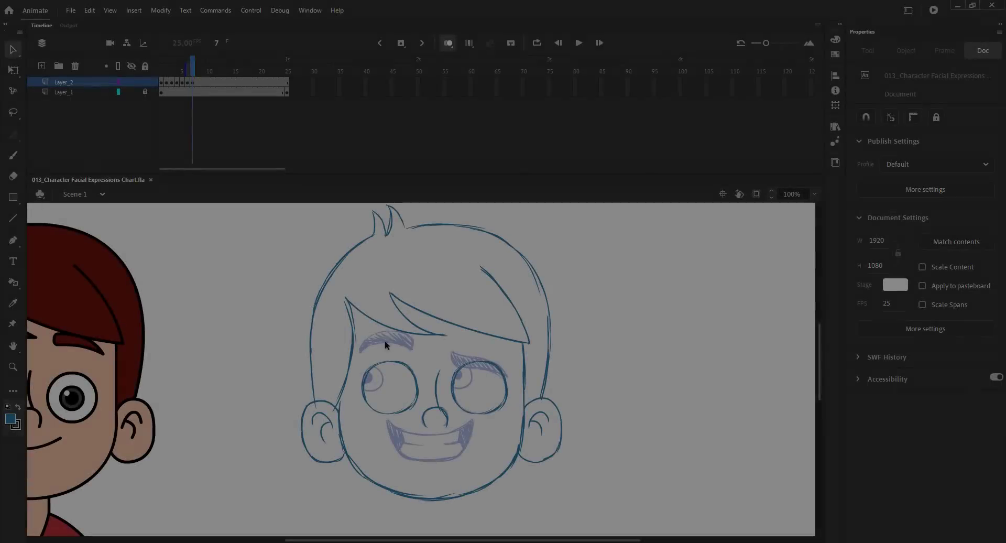
scroll(422, 341, "up", 3)
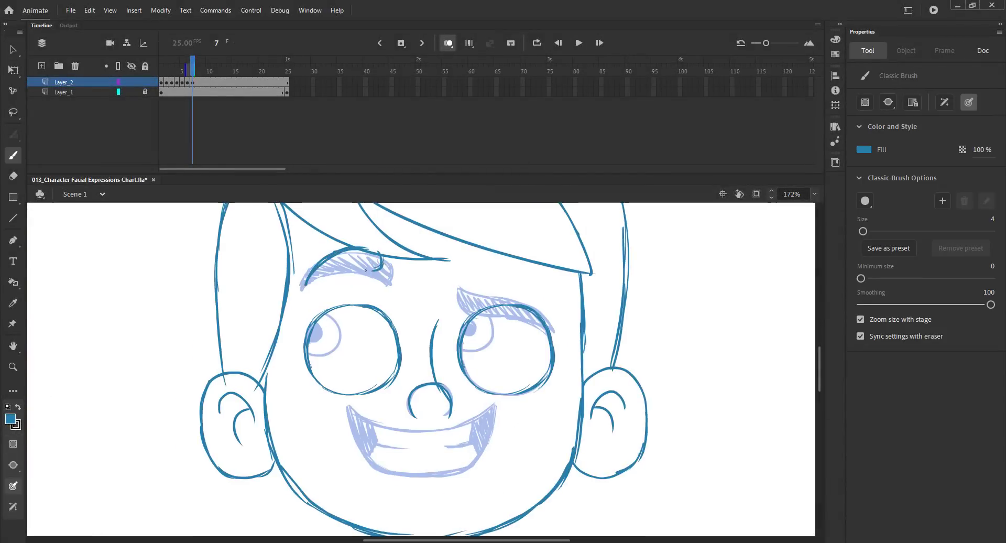
left_click_drag(474, 266, 468, 249)
left_click_drag(540, 267, 531, 262)
key("ctrl+s")
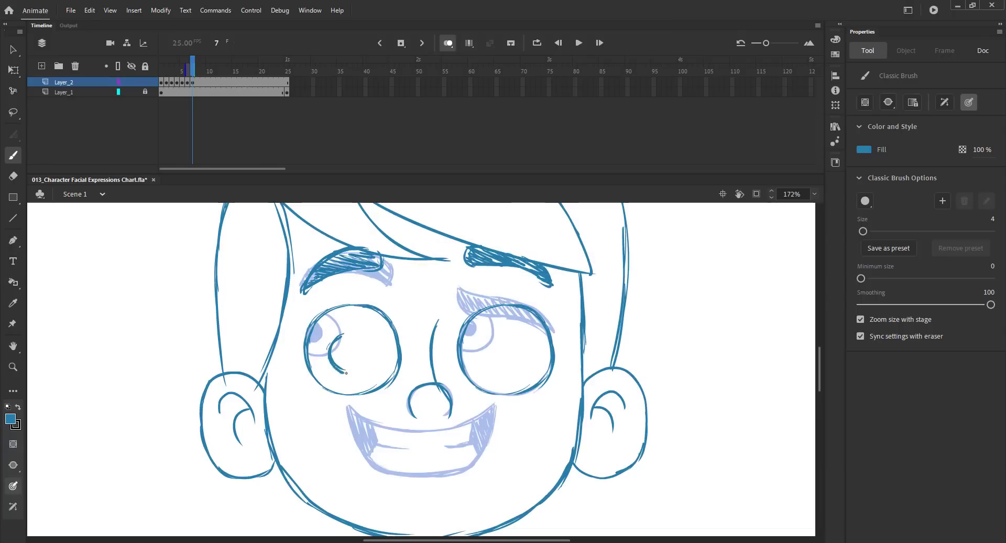
Duplicate the left-hand eye's iris and pupil, move the copy into the right-hand eye, and save
key("v")
left_click(352, 353)
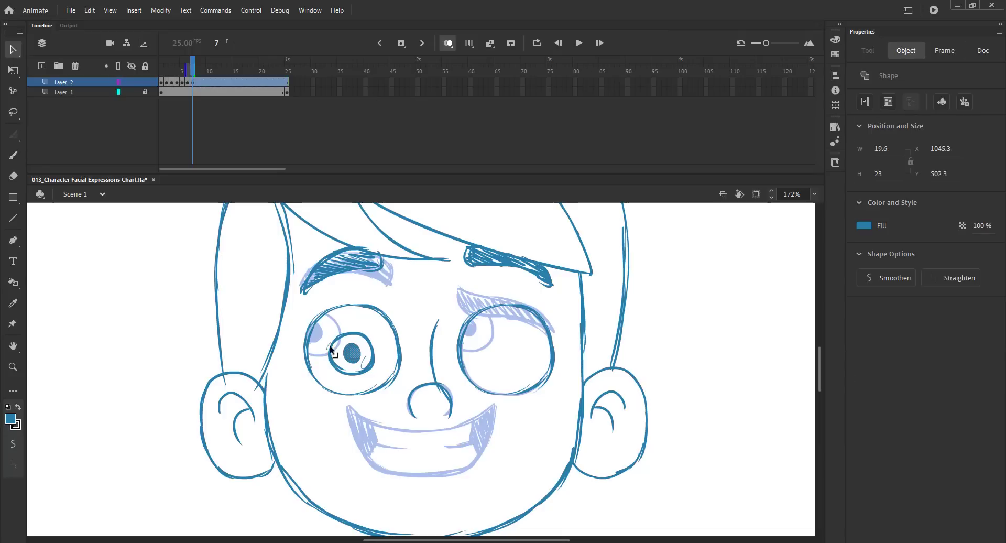
key("shift+Right")
key("shift+Right")
key("shift+Right")
key("shift+Right")
key("shift+Right")
key("shift+Right")
key("shift+Right")
key("shift+Right")
key("shift+Right")
key("shift+Right")
key("shift+Right")
key("shift+Right")
key("shift+Right")
key("shift+Right")
key("shift+Right")
key("shift+Right")
key("shift+Right")
key("Up")
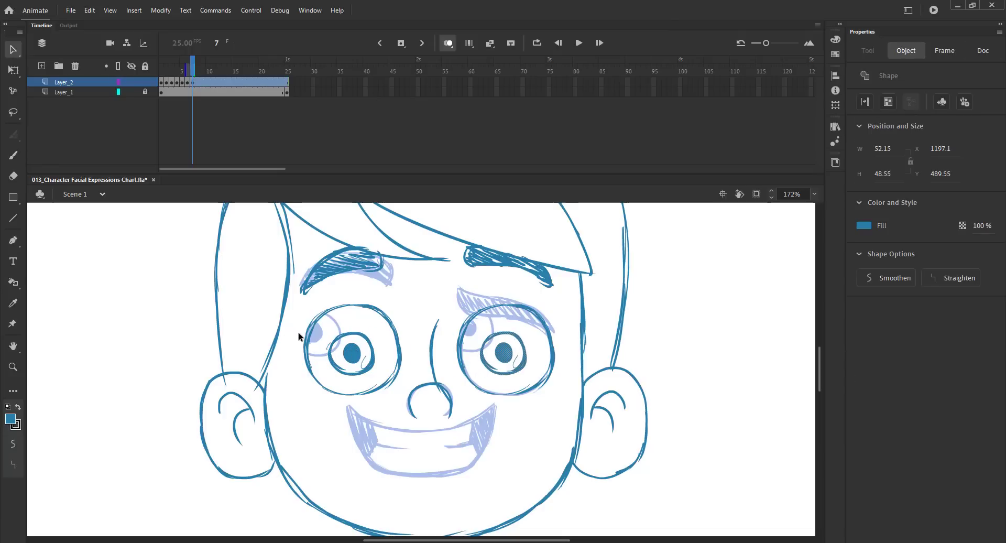
left_click(336, 323)
key("ctrl+s")
Draw an arched open mouth with a shallow curved lower edge on frame 7, adjust its placement with Free Transform, and save
key("b")
left_click_drag(392, 358, 383, 323)
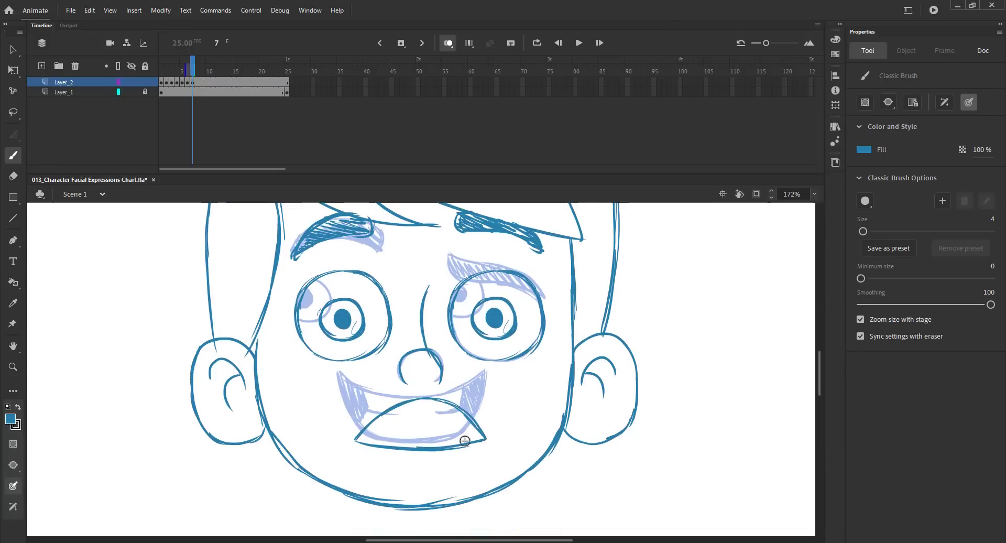
key("v")
left_click_drag(421, 449, 421, 451)
key("q")
left_click_drag(394, 400, 387, 399)
left_click(304, 421)
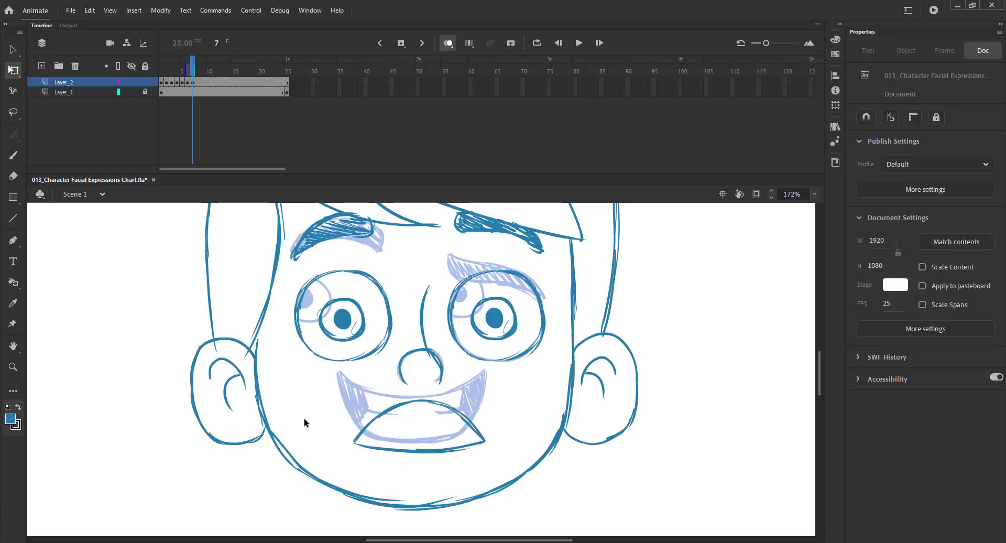
key("ctrl+s")
Draw teeth and a tongue inside the arched mouth, hatch its dark areas, and save
key("b")
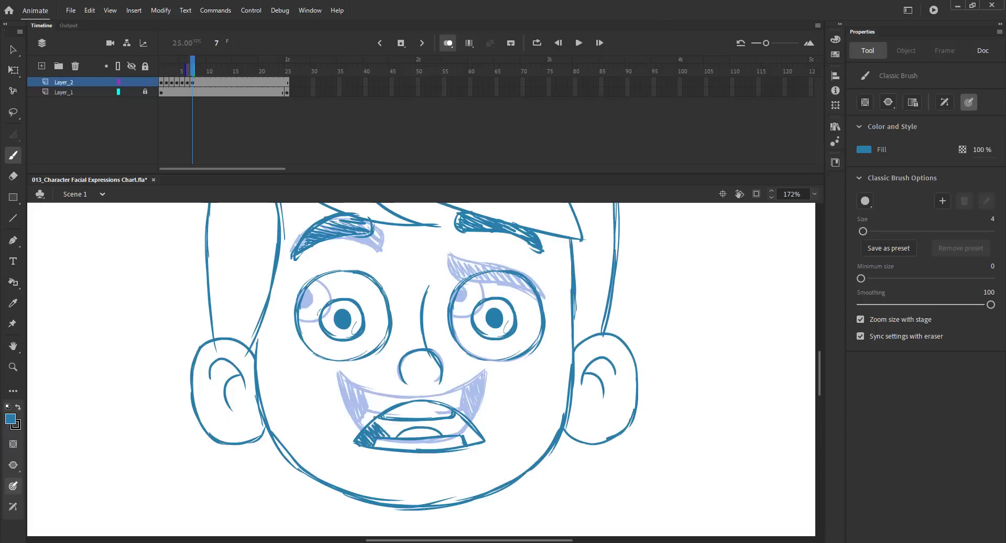
key("ctrl+s")
key("ctrl+2")
Start frame 8 with the brows and mouth removed, draw the outline of a curved, down-turned open mouth, and save
key("v")
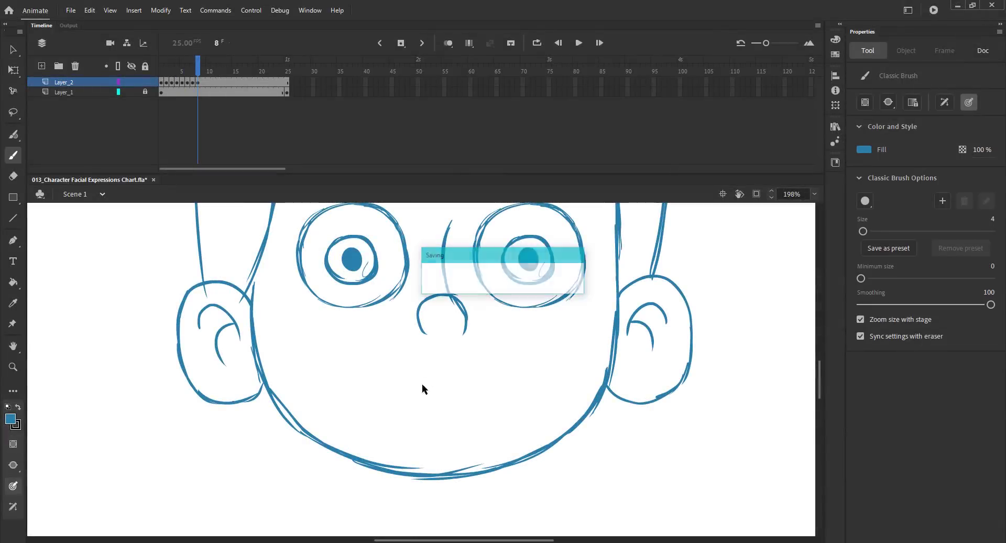
left_click_drag(402, 367, 449, 356)
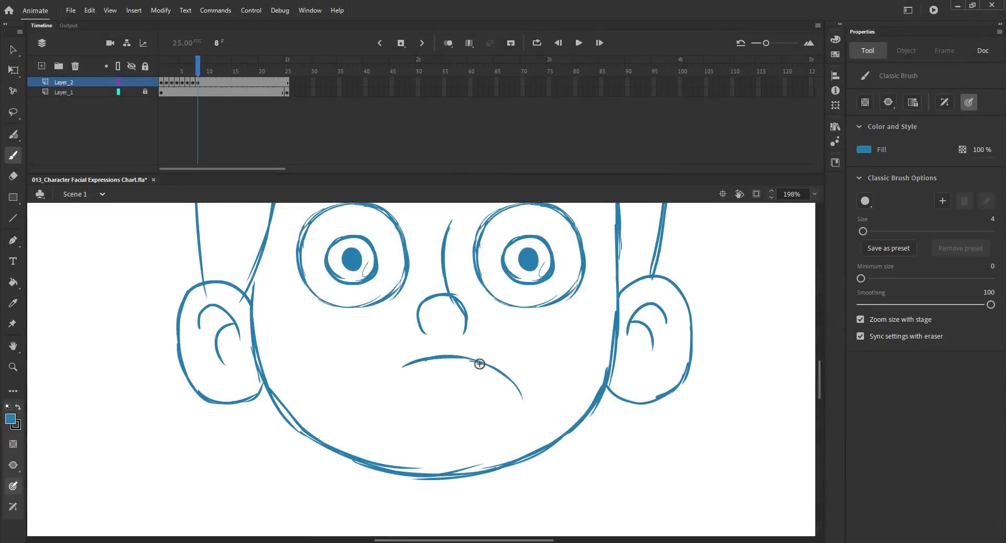
left_click_drag(358, 404, 384, 411)
key("ctrl+z")
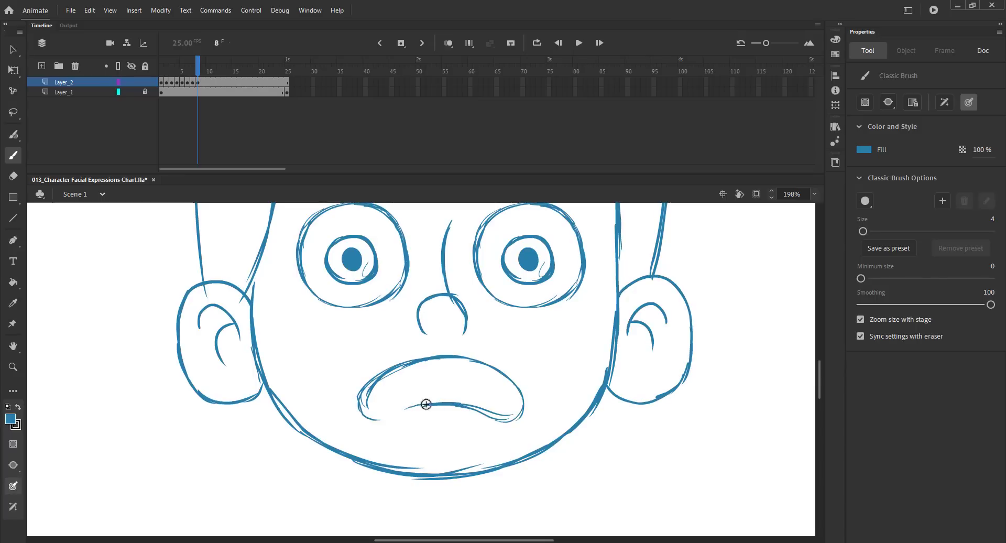
key("ctrl+s")
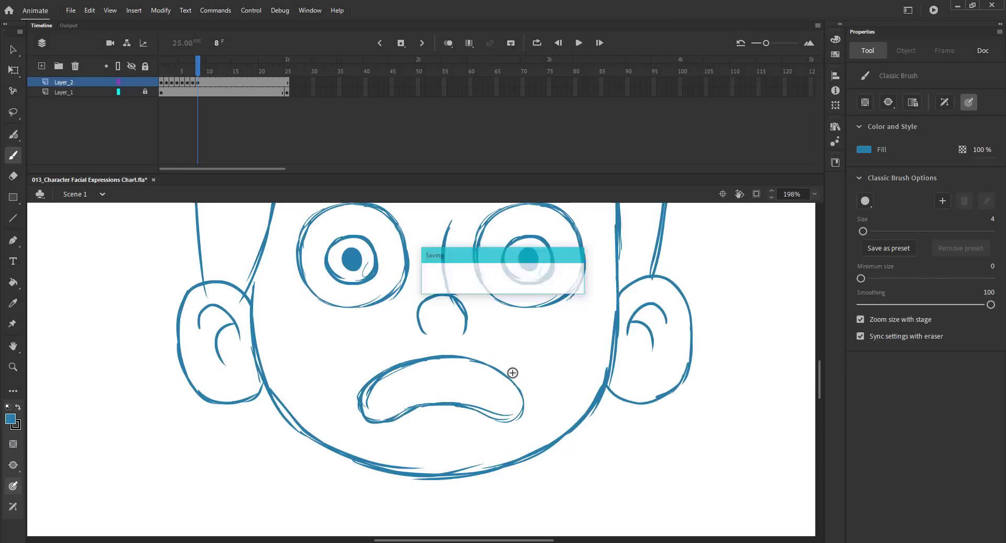
key("ctrl+s")
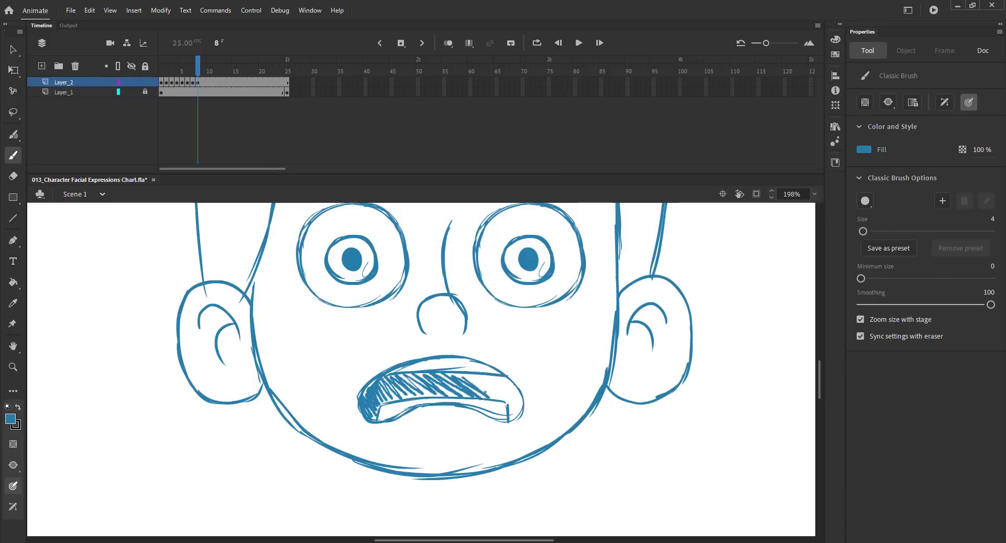
Finish hatching the mouth interior, draw hatched eyebrows slanting down outwards on frame 8, and save
left_click_drag(516, 417, 500, 404)
scroll(419, 341, "up", 4)
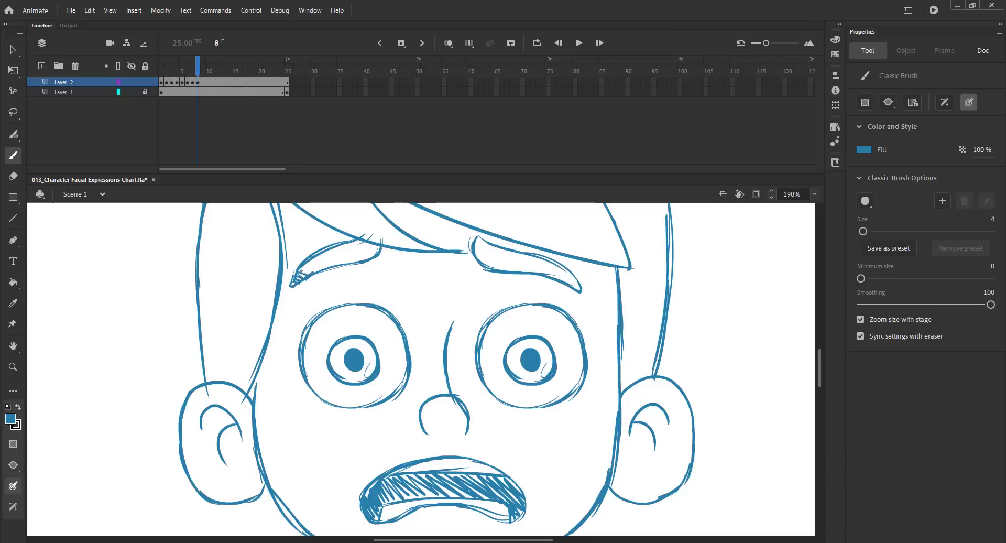
left_click_drag(546, 271, 574, 287)
key("ctrl+s")
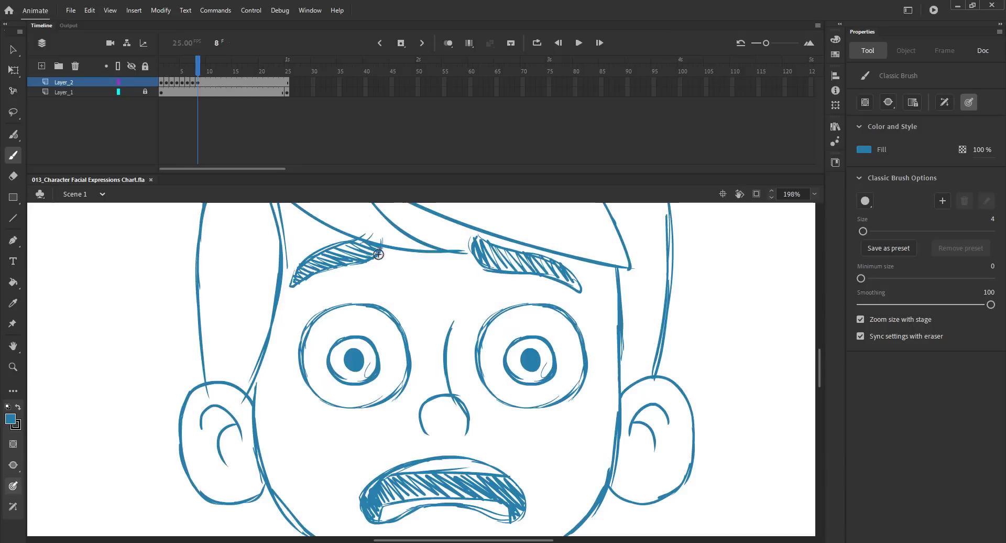
key("ctrl+2")
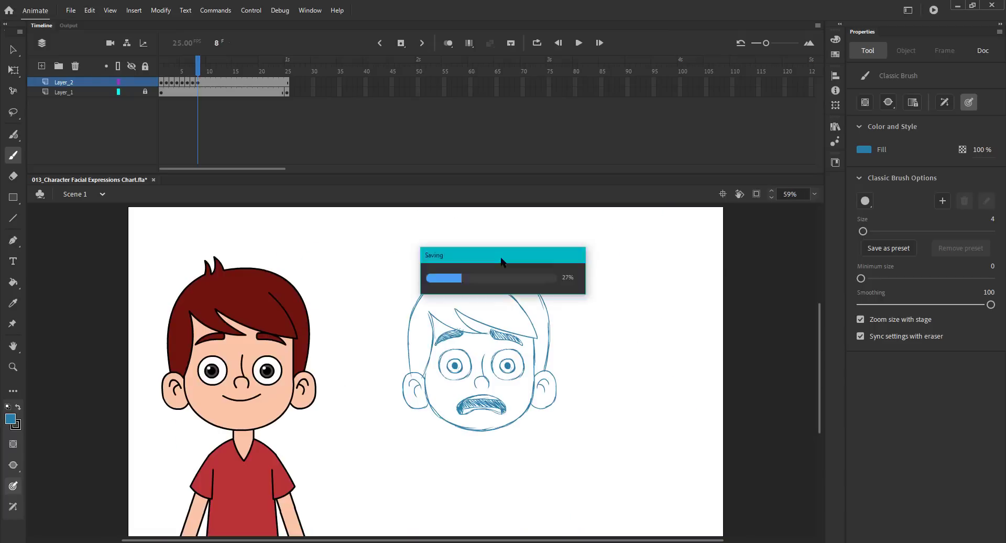
Delete the filled pupil inside the right-hand eye's iris on frame 8
key("v")
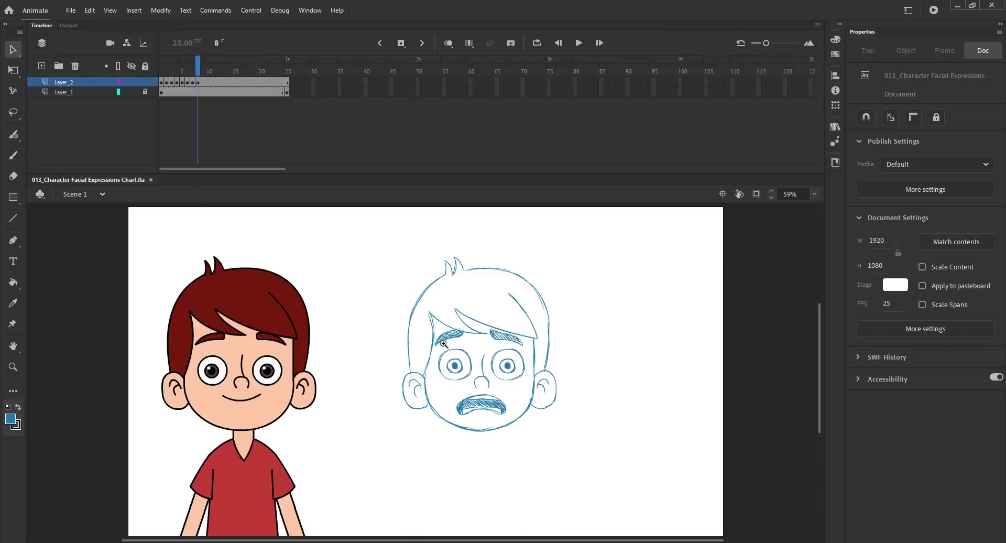
key("z")
left_click_drag(457, 336, 551, 416)
key("v")
left_click(428, 336)
key("Delete")
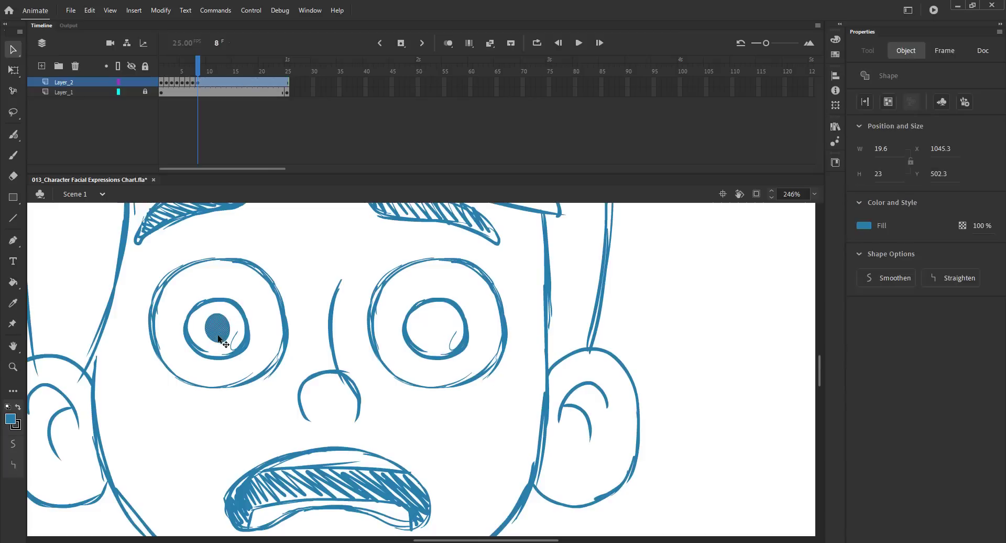
Paint a small filled pupil inside the iris of each eye on frame 8 with the brush, and save
key("b")
left_click_drag(213, 326, 218, 329)
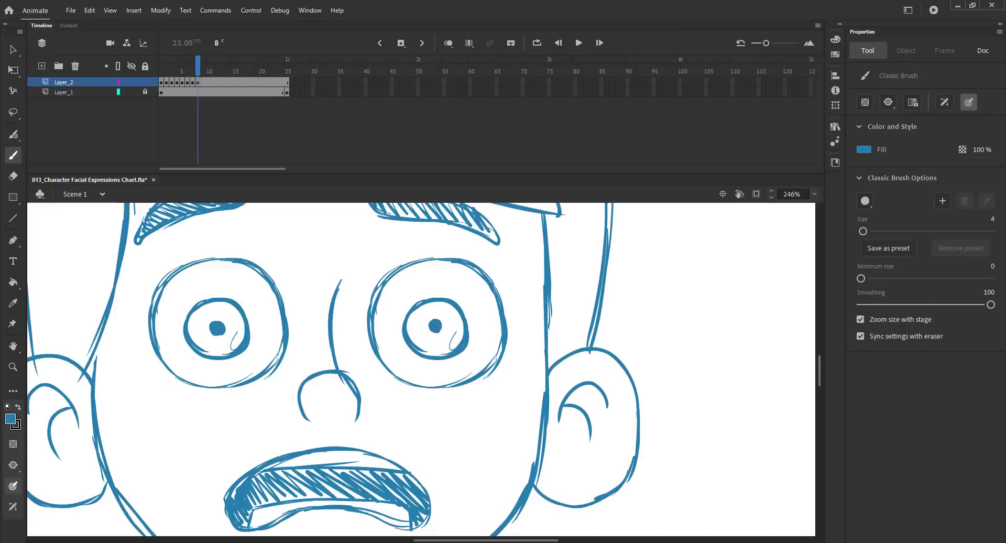
key("ctrl+2")
key("ctrl+s")
key("v")
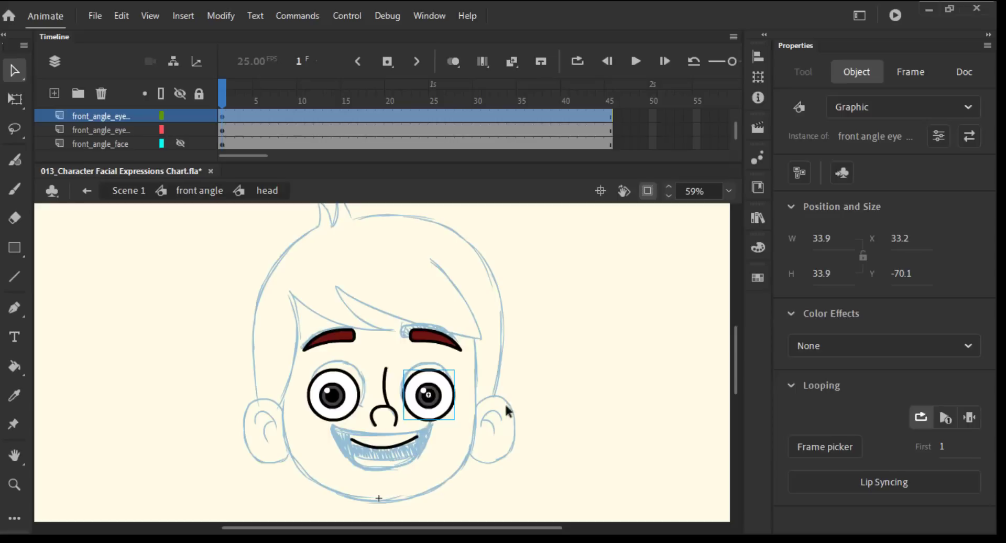
Open the front angle mouth symbol, extend its layer to frame 25, and insert a keyframe at frame 15
left_click(605, 384)
key("z")
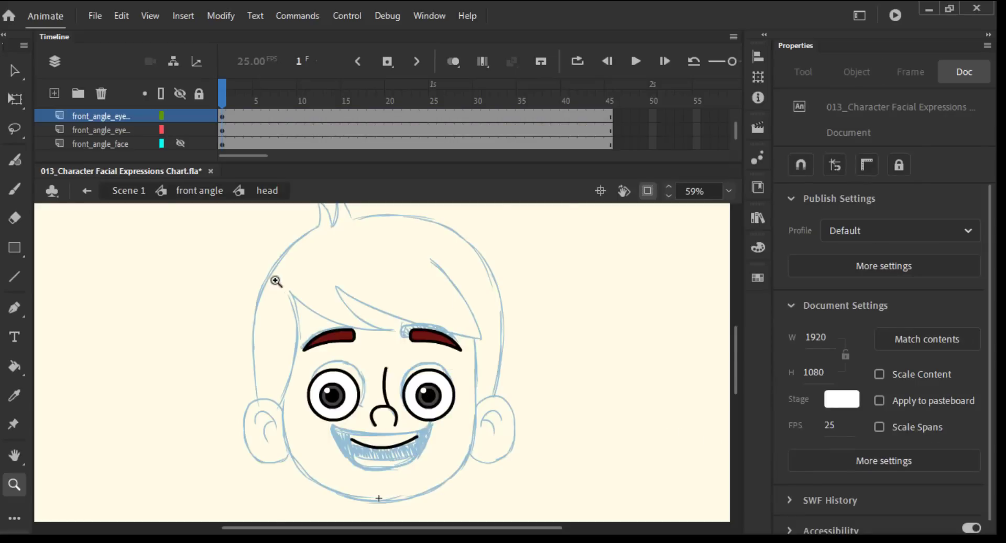
left_click_drag(276, 282, 499, 463)
left_click_drag(391, 363, 410, 335)
key("v")
left_click(332, 276)
left_click(368, 289)
scroll(370, 330, "down", 3)
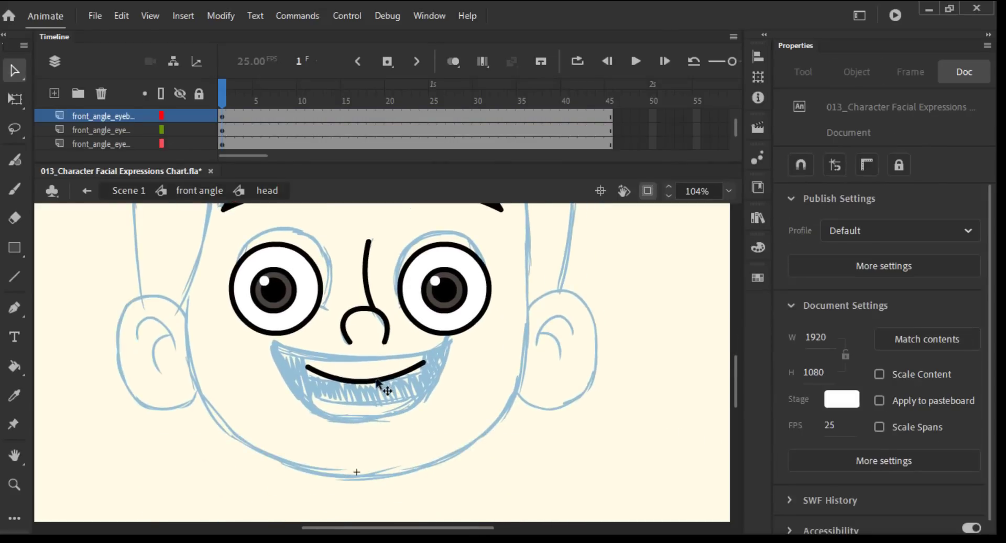
double_click(382, 383)
left_click_drag(283, 115, 434, 119)
key("F5")
left_click_drag(222, 99, 355, 106)
left_click(346, 116)
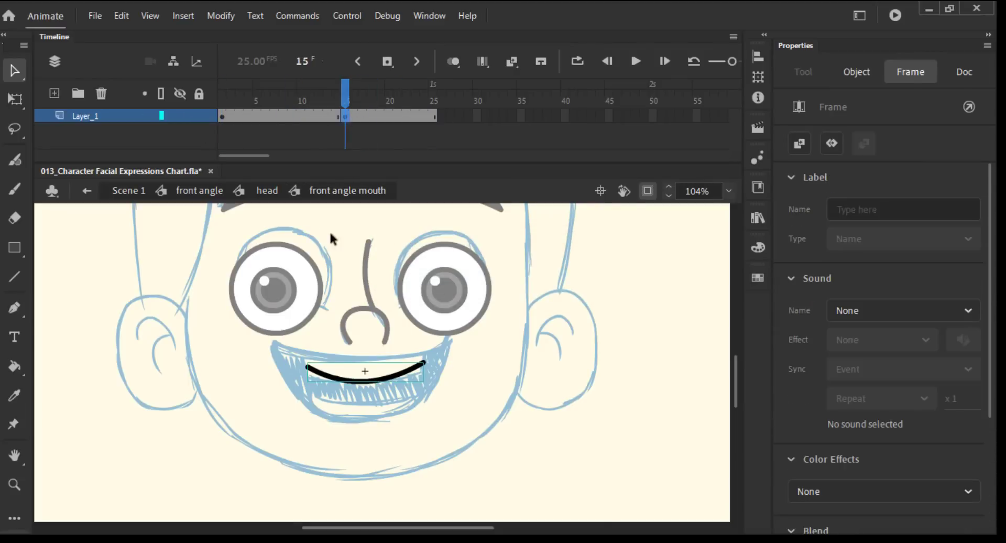
Add a new layer with a keyframe at frame 15, and hide the original mouth layer
left_click(54, 93)
left_click(346, 114)
key("F6")
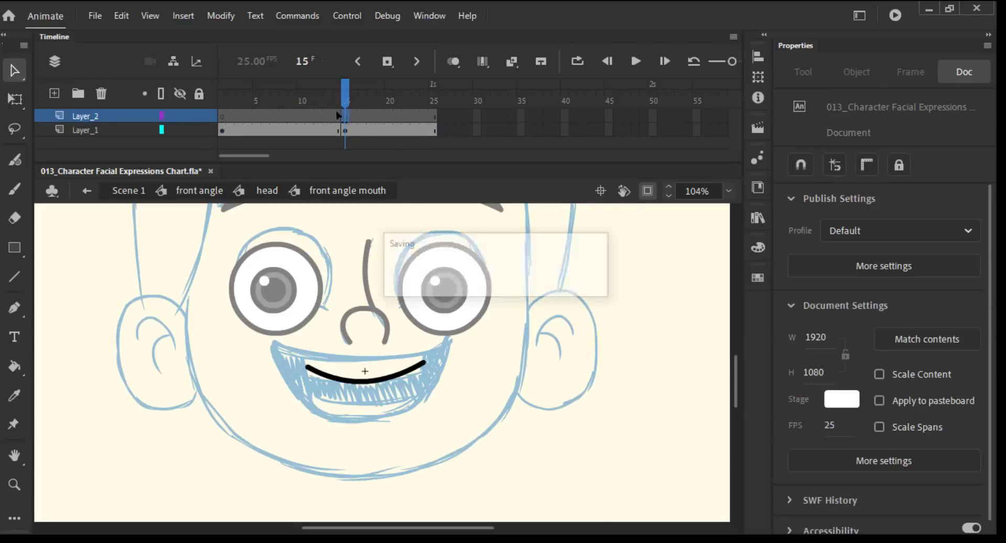
left_click_drag(282, 343, 463, 423)
left_click(181, 130)
key("r")
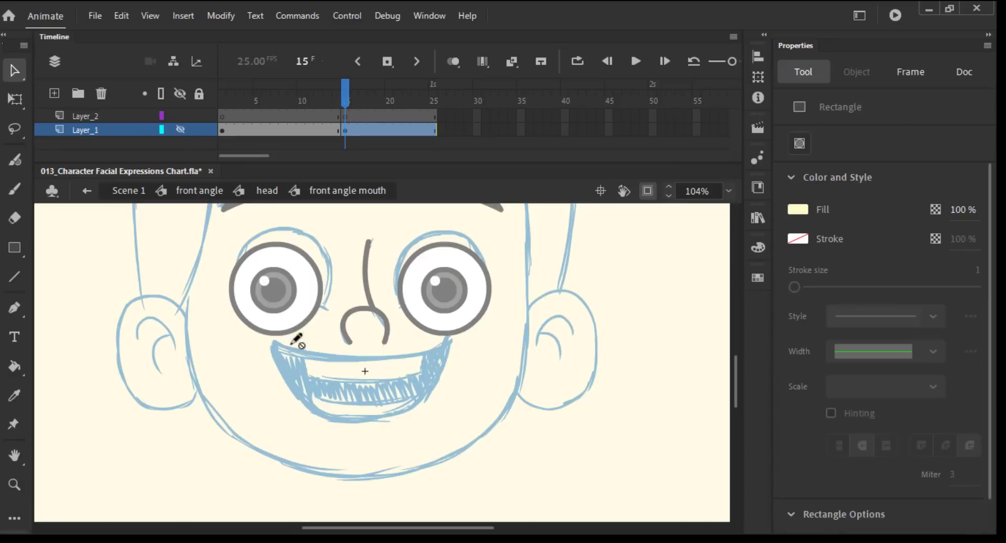
left_click(284, 340)
left_click(629, 294)
left_click_drag(285, 348, 403, 424)
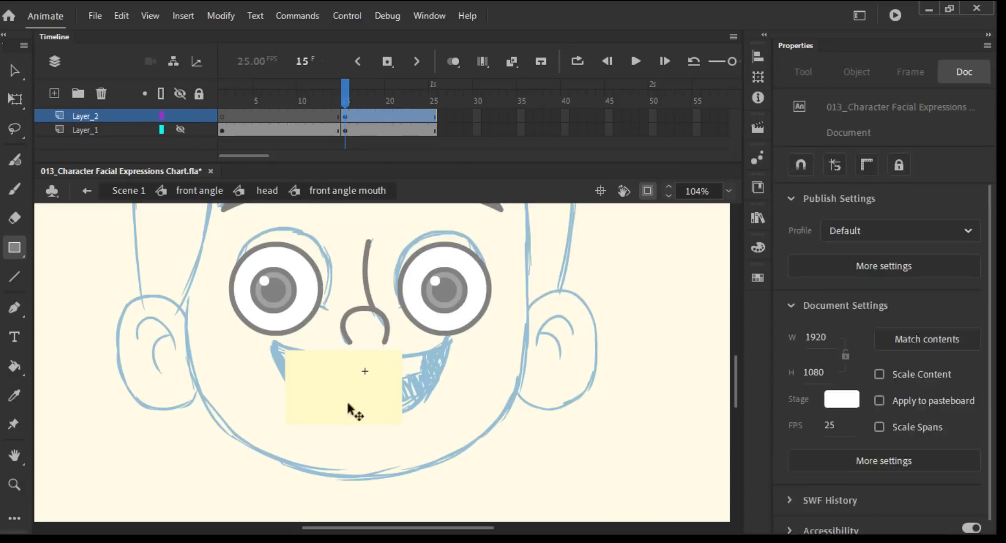
key("ctrl+z")
Draw a black-stroked rectangle without fill over the sketched mouth, and set its stroke size to 2
left_click(798, 238)
left_click(581, 333)
left_click(798, 210)
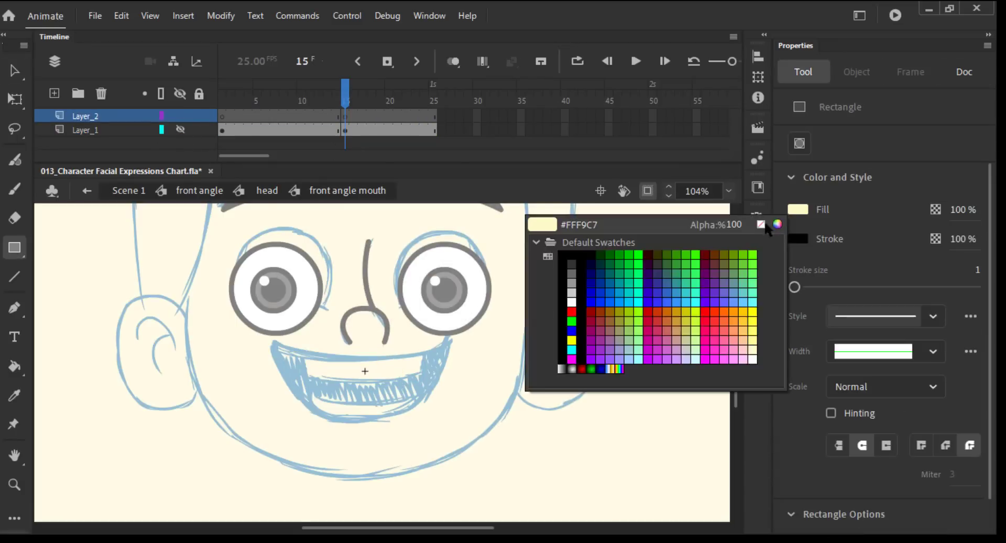
left_click(762, 225)
left_click_drag(295, 371, 406, 414)
key("v")
double_click(320, 371)
type("2")
key("Return")
left_click(251, 316)
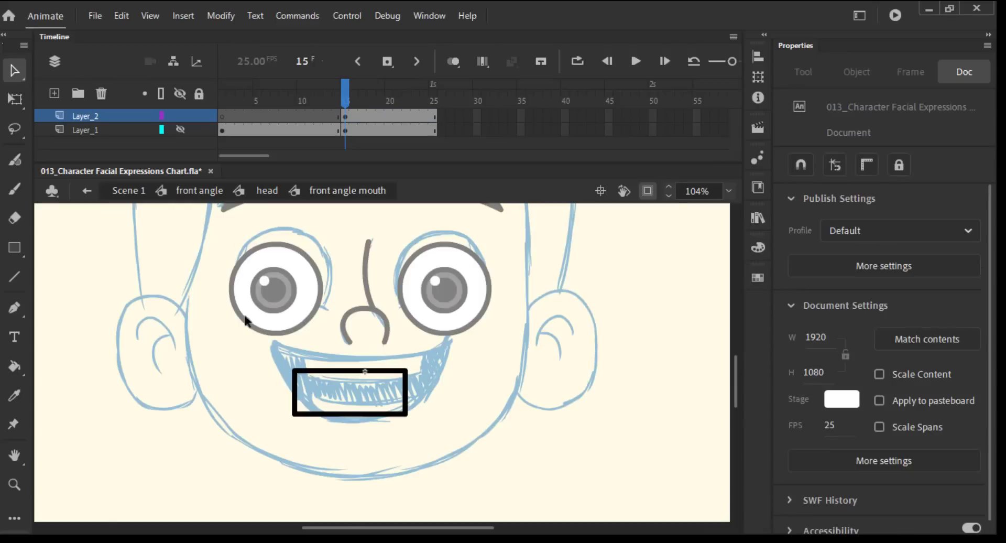
Move the rectangle's corners to the ends and base of the sketched grin
key("z")
left_click_drag(250, 316, 474, 444)
left_click_drag(413, 399, 358, 355)
key("v")
left_click_drag(162, 299, 110, 230)
left_click_drag(432, 297, 539, 216)
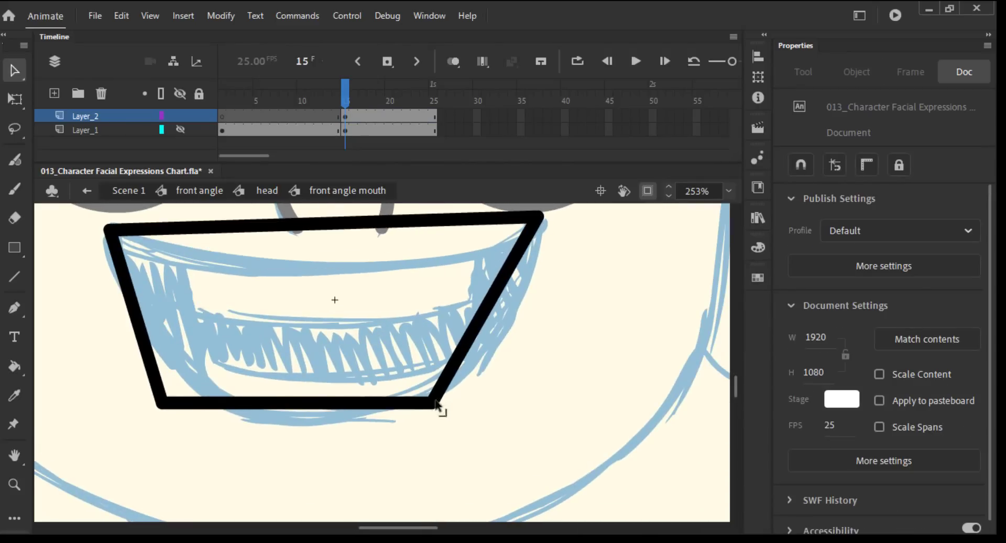
left_click_drag(433, 402, 350, 413)
left_click_drag(162, 403, 210, 399)
left_click_drag(351, 413, 451, 400)
Bend the mouth outline's edges into curves that follow the sketched grin
left_click_drag(495, 312, 508, 336)
left_click_drag(373, 222, 394, 264)
left_click_drag(538, 216, 541, 220)
left_click_drag(336, 261, 318, 268)
left_click_drag(166, 326, 165, 374)
key("ctrl+shift+slash")
left_click_drag(331, 401, 325, 424)
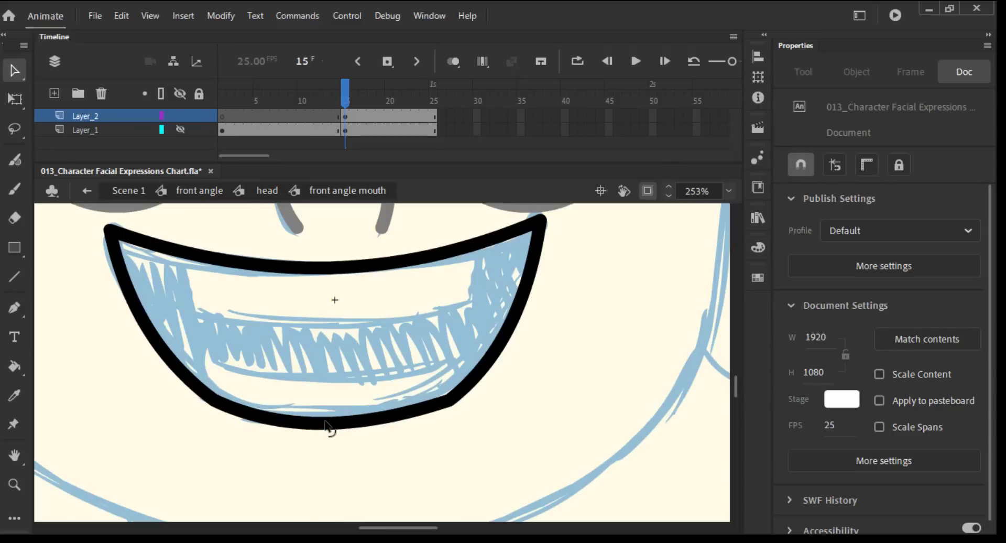
Refine the mouth's upper curve and round its lower corners by adjusting the anchor handles, and save
left_click(335, 351)
left_click(63, 219)
left_click_drag(62, 216, 136, 251)
left_click_drag(258, 283, 219, 288)
left_click_drag(404, 279, 459, 289)
left_click_drag(404, 353, 471, 423)
left_click_drag(356, 429, 404, 433)
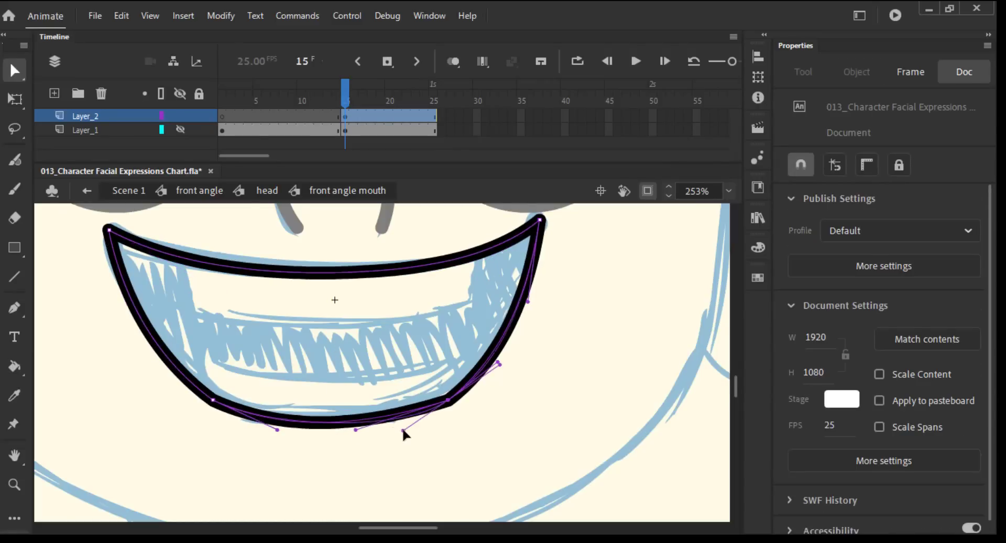
left_click_drag(279, 431, 256, 424)
left_click(364, 365)
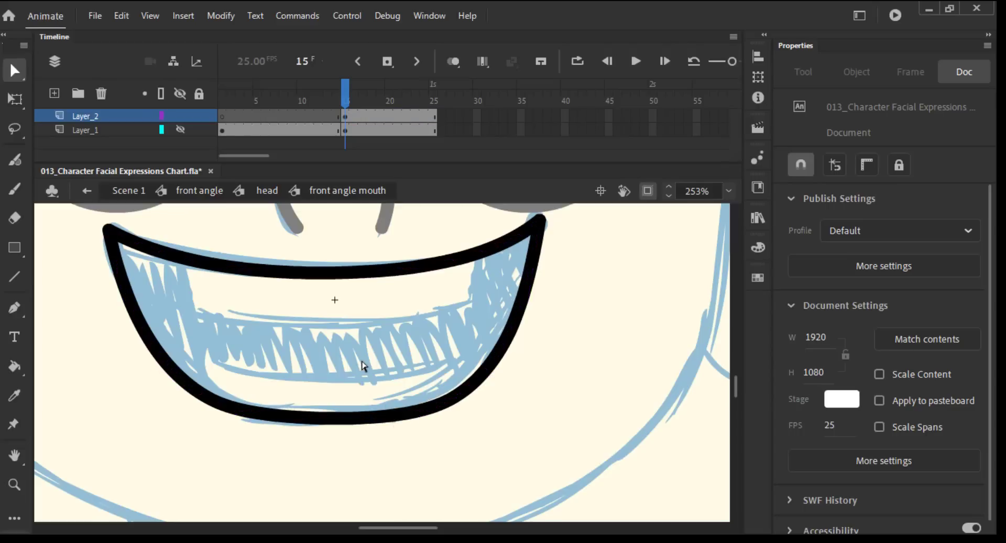
key("ctrl+s")
Draw the left side and curved lower edge of the upper teeth with the Line tool
key("n")
left_click_drag(207, 305, 341, 328)
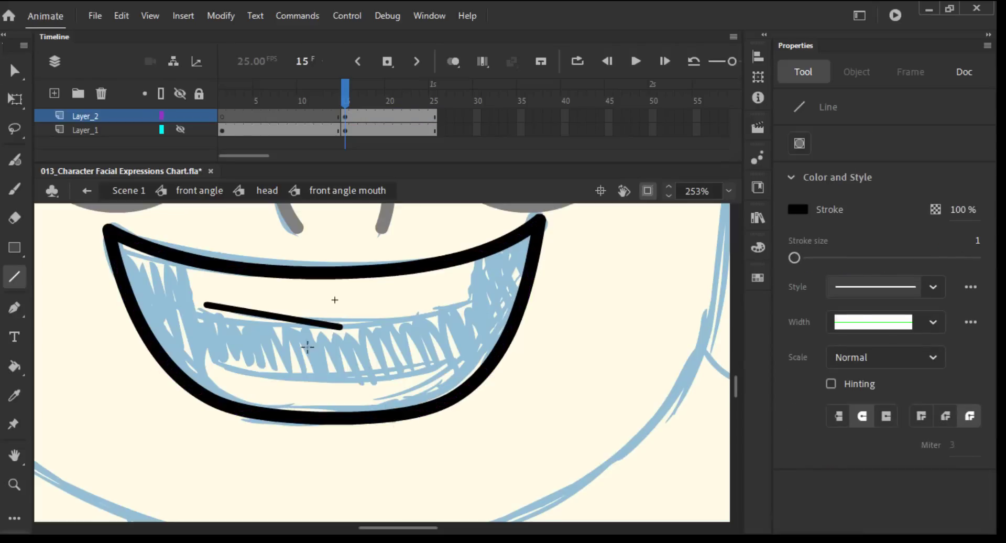
key("v")
left_click_drag(265, 316, 245, 339)
left_click_drag(207, 305, 181, 265)
left_click_drag(245, 338, 194, 312)
left_click_drag(256, 321, 263, 335)
left_click_drag(341, 328, 467, 317)
Straighten the short right side of the upper teeth and extend it to the upper lip
left_click(468, 299)
left_click_drag(989, 388, 980, 478)
left_click(915, 510)
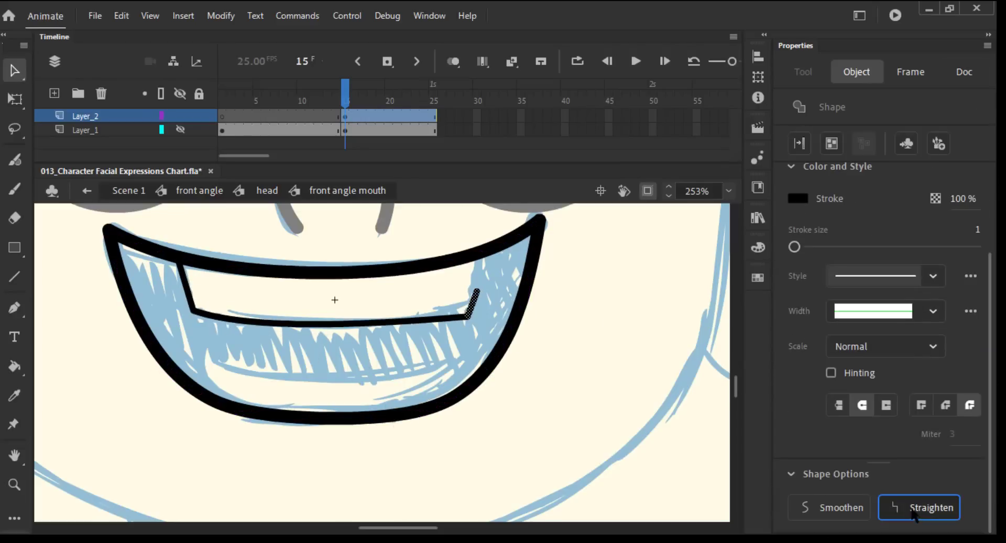
left_click(914, 510)
left_click(484, 290)
left_click_drag(478, 291, 477, 258)
Adjust the upper teeth's lower corners, smooth the curve between them, and save
mouse_move(467, 316)
left_mouse_down()
mouse_move(454, 303)
mouse_move(477, 305)
left_mouse_up()
left_click_drag(194, 311, 177, 306)
left_click_drag(288, 319, 289, 324)
left_click_drag(178, 303, 179, 302)
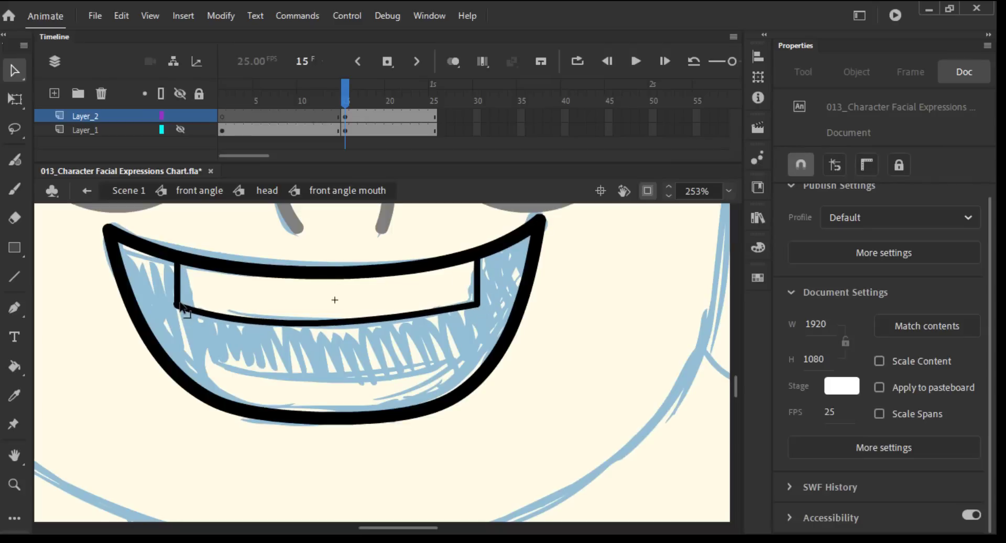
left_click_drag(478, 304, 479, 298)
key("a")
left_click(267, 322)
left_click_drag(347, 329, 390, 336)
key("ctrl+s")
Draw the curved upper edge and short sides of the lower teeth with the Line tool, and save
key("n")
mouse_move(224, 352)
left_mouse_down()
mouse_move(324, 360)
mouse_move(251, 345)
mouse_move(205, 391)
mouse_move(205, 349)
left_mouse_up()
key("v")
left_click_drag(323, 360, 461, 349)
left_click_drag(205, 350, 205, 358)
left_click_drag(337, 355, 337, 376)
left_click_drag(461, 349, 461, 351)
left_click_drag(395, 368, 366, 390)
key("ctrl+s")
Refine the curve of the lower teeth by adjusting its anchor handles, and save
key("a")
left_click(461, 350)
left_click_drag(287, 387, 290, 391)
key("ctrl+s")
Slant the sides of the upper and lower teeth by shifting their corners, and save
key("v")
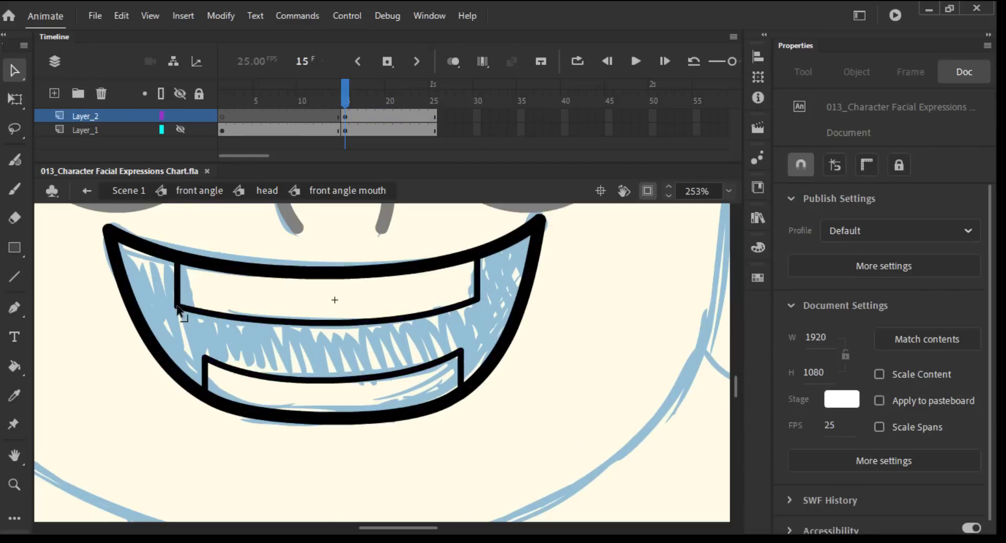
left_click_drag(178, 305, 185, 308)
left_click_drag(169, 359, 198, 355)
left_click_drag(461, 350, 468, 347)
key("ctrl+s")
Fill the upper and lower teeth with white using the Paint Bucket
key("k")
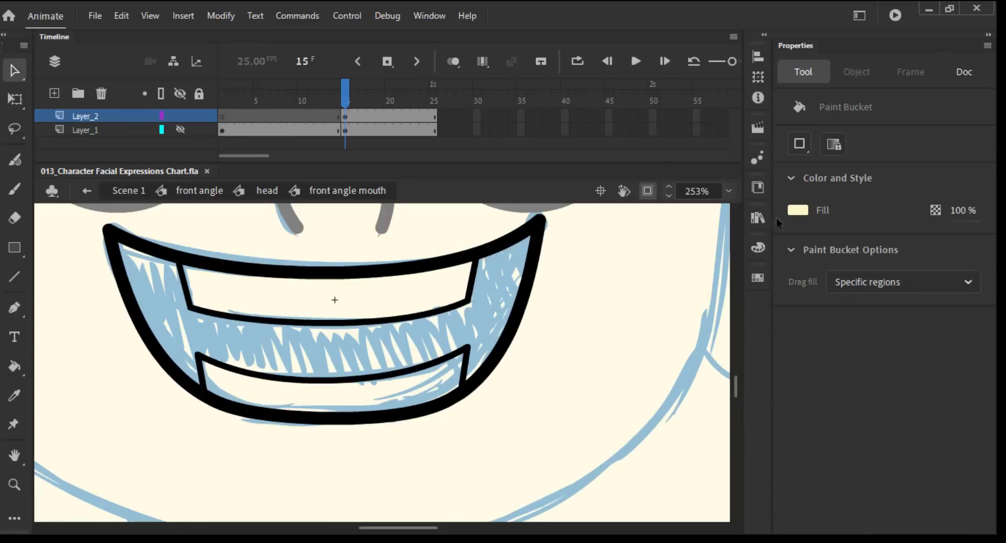
left_click(798, 210)
left_click(571, 303)
left_click(339, 303)
left_click(391, 392)
Fill the mouth interior between the teeth with a dark red, and save
left_click(798, 210)
left_click(572, 313)
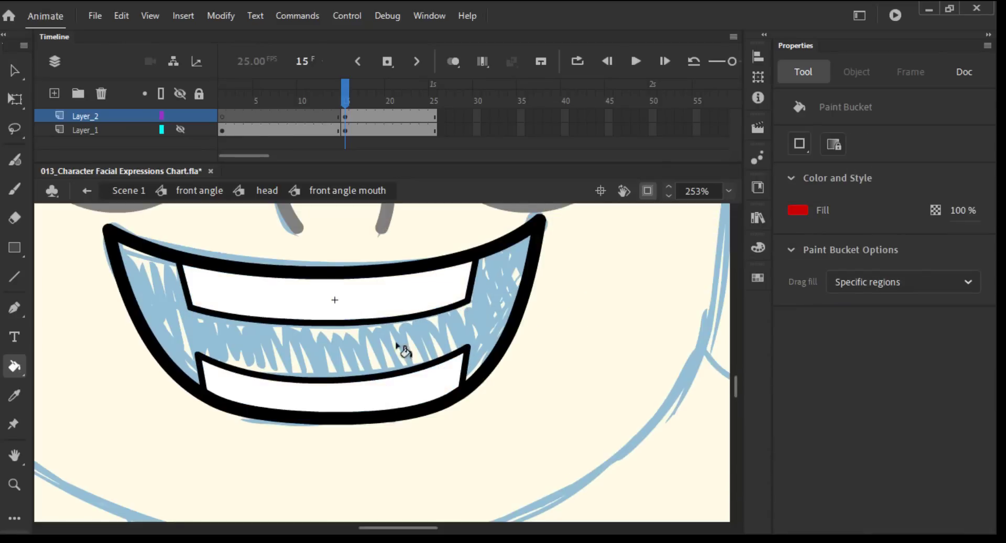
left_click(415, 348)
left_click(798, 210)
left_click(777, 224)
left_click(797, 265)
left_click(935, 173)
left_click(384, 354)
key("ctrl+s")
Return to the head symbol and nudge the eyes up and left towards the sketched ones
key("v")
key("ctrl+2")
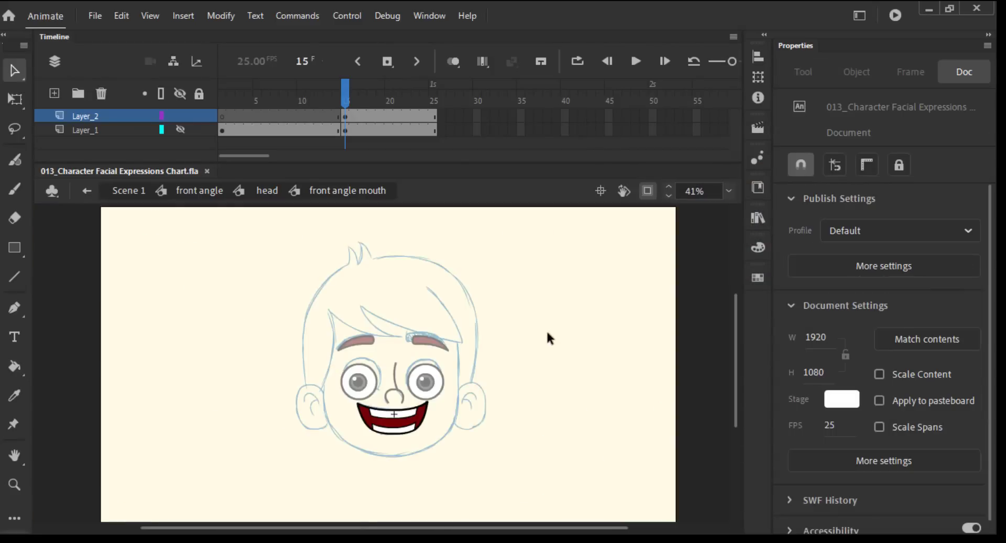
double_click(546, 329)
left_click(253, 250)
key("z")
left_click_drag(295, 306, 484, 447)
key("v")
left_click(415, 351)
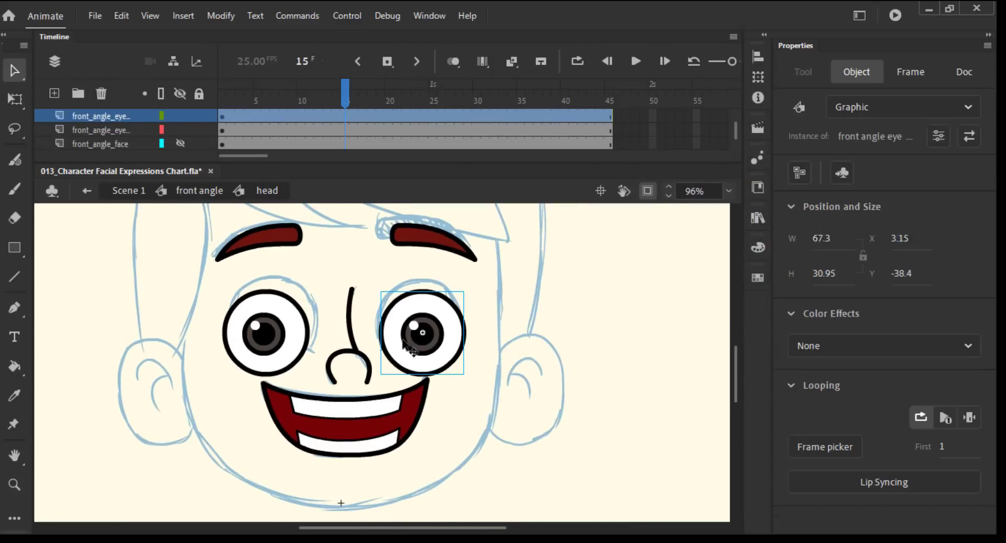
left_click_drag(333, 321, 302, 320)
left_click(350, 321, "shift")
key("Left")
key("Left")
key("Up")
key("Up")
Raise each eye further to line up with its sketched circle, and save
left_click_drag(406, 346, 401, 345)
key("Up")
key("Up")
key("Up")
left_click_drag(228, 331, 229, 322)
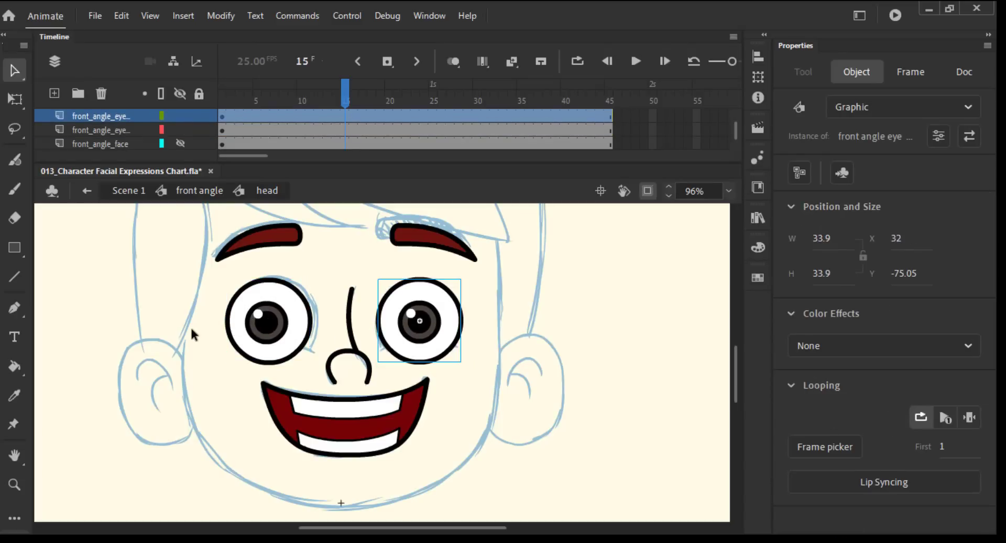
left_click(192, 330)
key("ctrl+s")
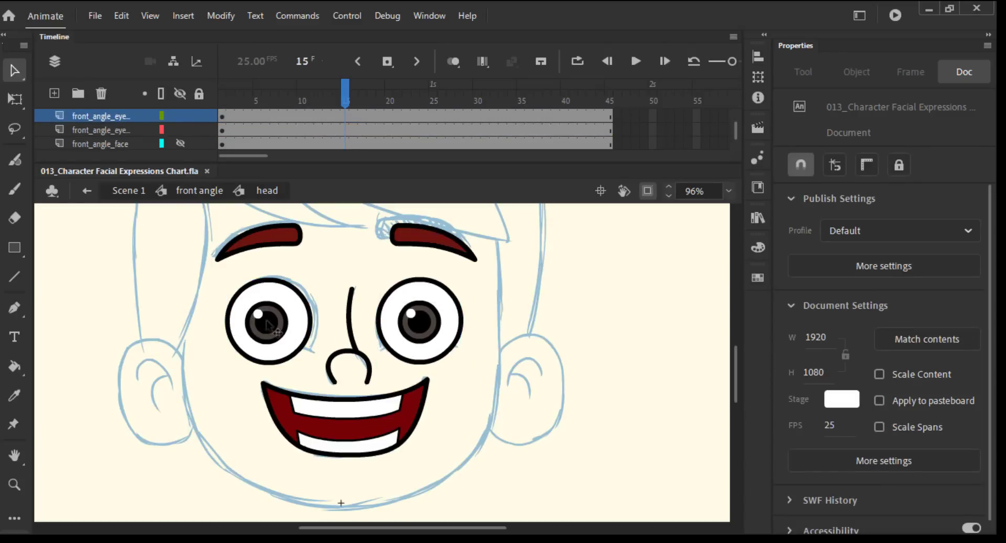
In the front angle eye right symbol, extend the layers to frame 50 and add a new layer, with keyframes at frame 15
double_click(274, 320)
left_click_drag(266, 116, 653, 170)
key("F5")
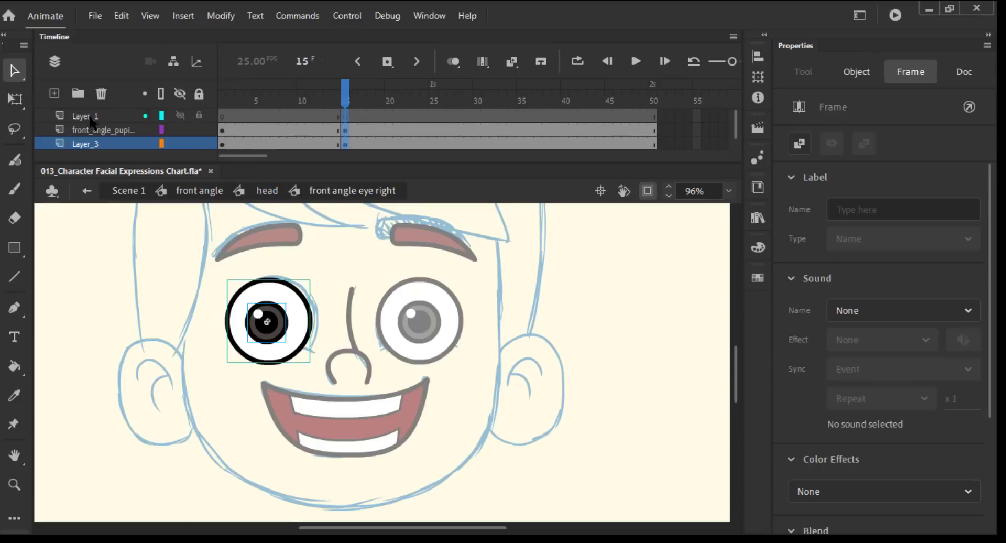
key("ctrl+s")
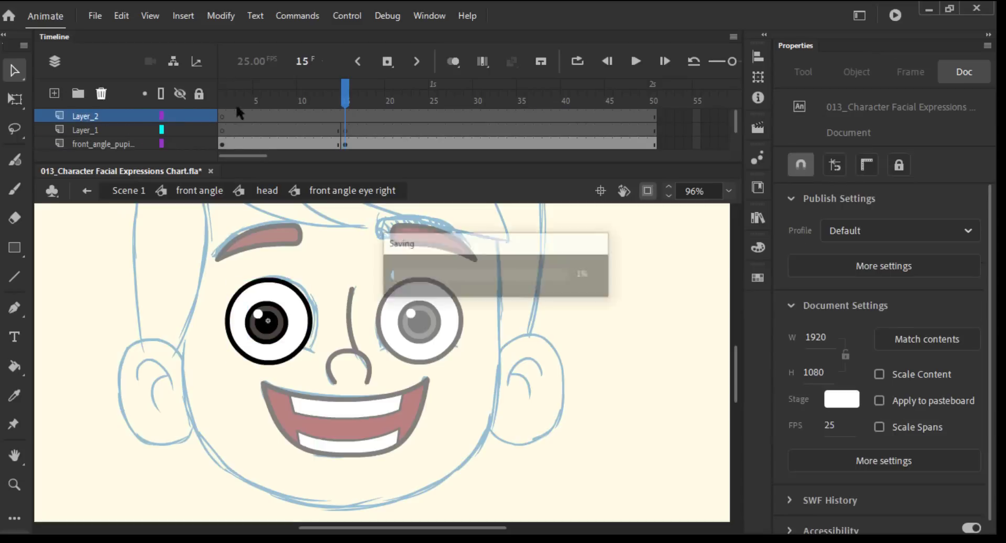
left_click(345, 115)
key("F6")
key("ctrl+s")
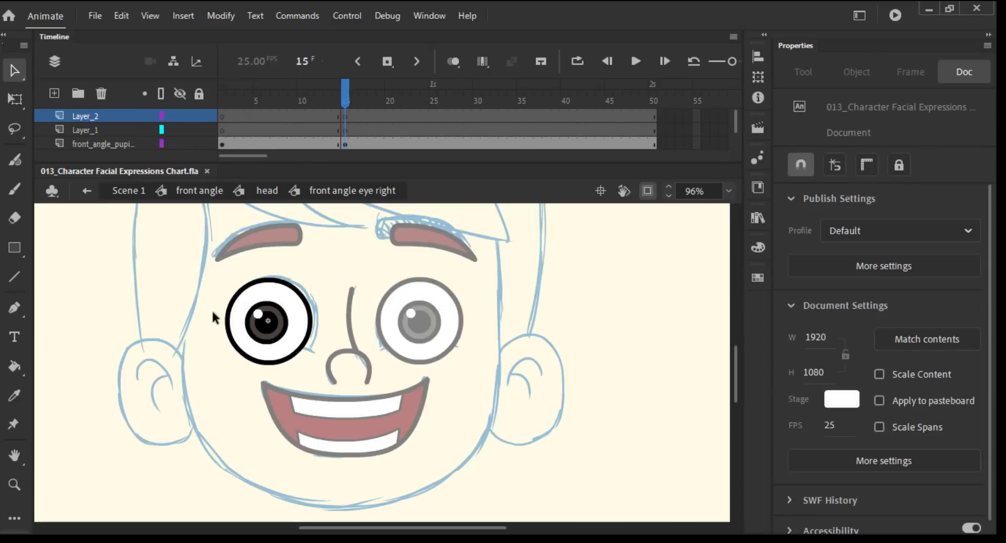
Show the skin-coloured face layer in the head symbol, and hide it again
key("r")
left_click(265, 192)
scroll(170, 138, "down", 1)
left_click(180, 130)
key("v")
left_click(638, 268)
key("r")
key("v")
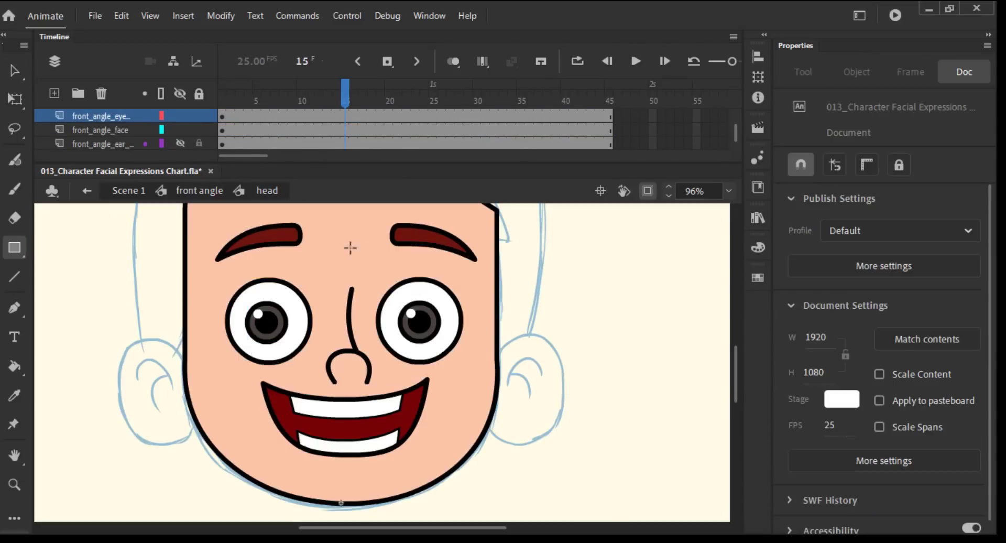
left_click(180, 130)
Reopen the front angle eye right symbol and hide its pupil layer
left_click(305, 312)
double_click(285, 310)
left_click(181, 144)
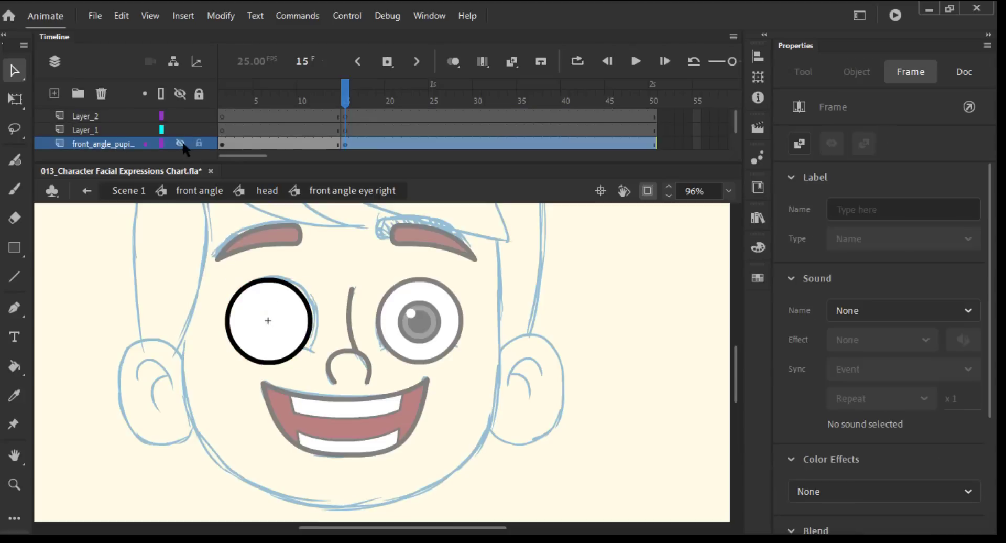
Hide the pupil and eyeball layers and draw a rectangle on Layer_1 over the lower part of the sketched eye
left_click(181, 143)
scroll(181, 138, "down", 2)
left_click(180, 129)
left_click(181, 116)
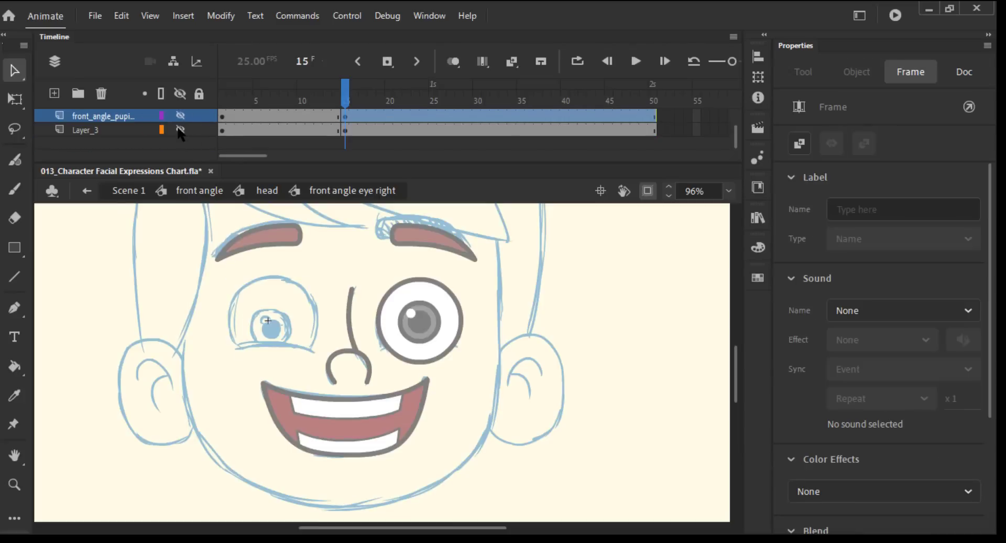
scroll(178, 130, "up", 2)
left_click(134, 130)
key("r")
left_click_drag(234, 324, 310, 345)
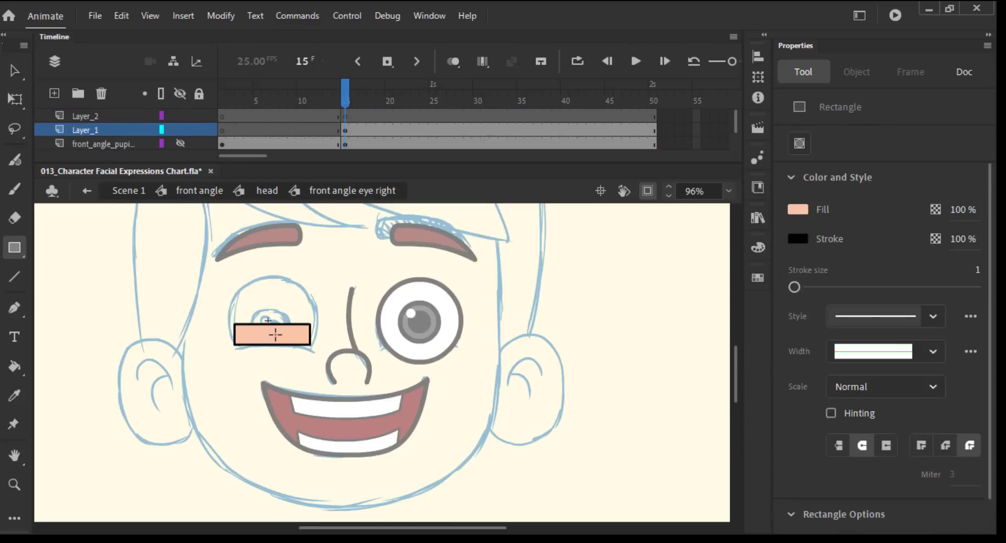
Delete the rectangle's fill and thicken its outline
key("v")
left_click(275, 335)
key("Delete")
left_click_drag(215, 314, 330, 345)
left_click(977, 348)
type("10")
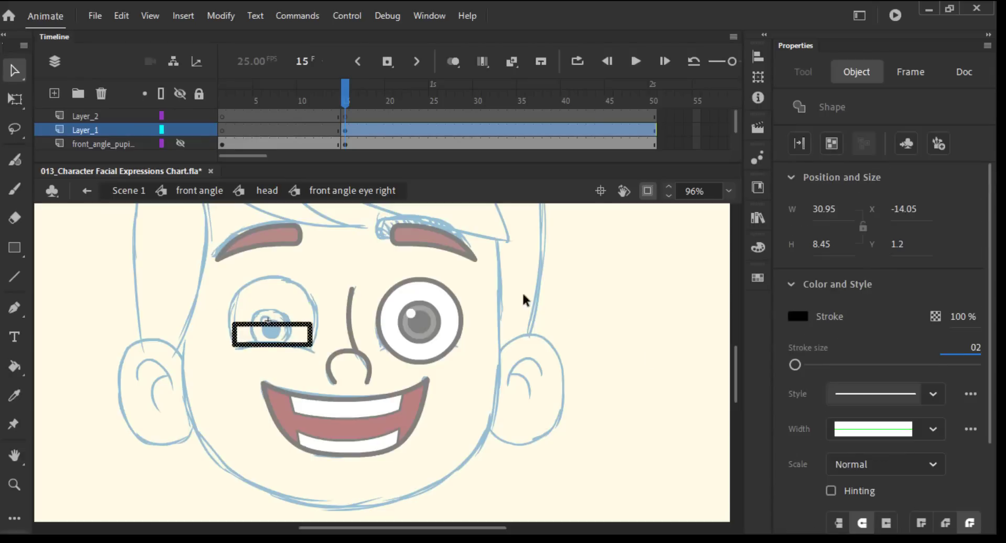
left_click(526, 298)
Move the rectangle's corners down below the pupil and bend its upper edge upward to follow the sketched lower eyelid
left_click_drag(235, 345, 234, 365)
left_click_drag(310, 345, 310, 365)
left_click_drag(310, 323, 310, 350)
left_click_drag(234, 324, 234, 350)
left_click_drag(273, 350, 272, 344)
Show the eyeball and pupil layers again and fill the lower eyelid shape with the skin colour
scroll(179, 130, "down", 2)
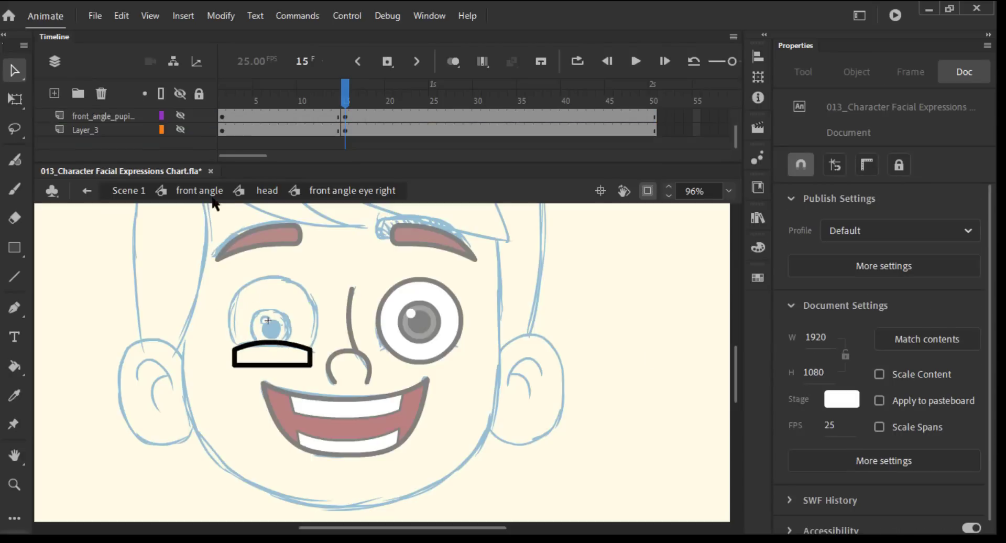
left_click(180, 130)
left_click(179, 116)
key("k")
left_click(274, 357)
key("v")
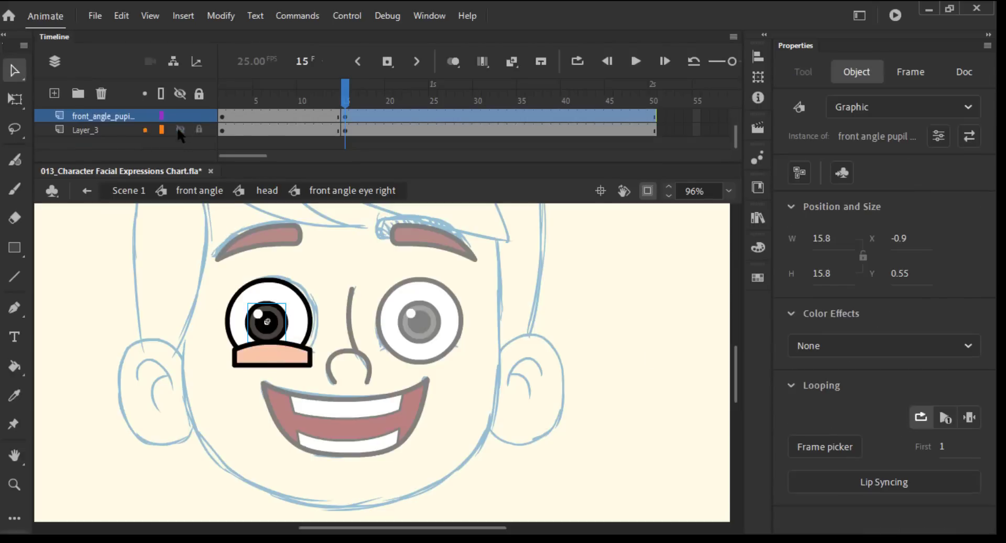
Copy the eyeball from Layer_3 in place onto Layer_2 at frame 15
scroll(177, 129, "up", 2)
left_click(178, 129)
left_click(177, 129)
scroll(113, 133, "down", 2)
left_click(119, 129)
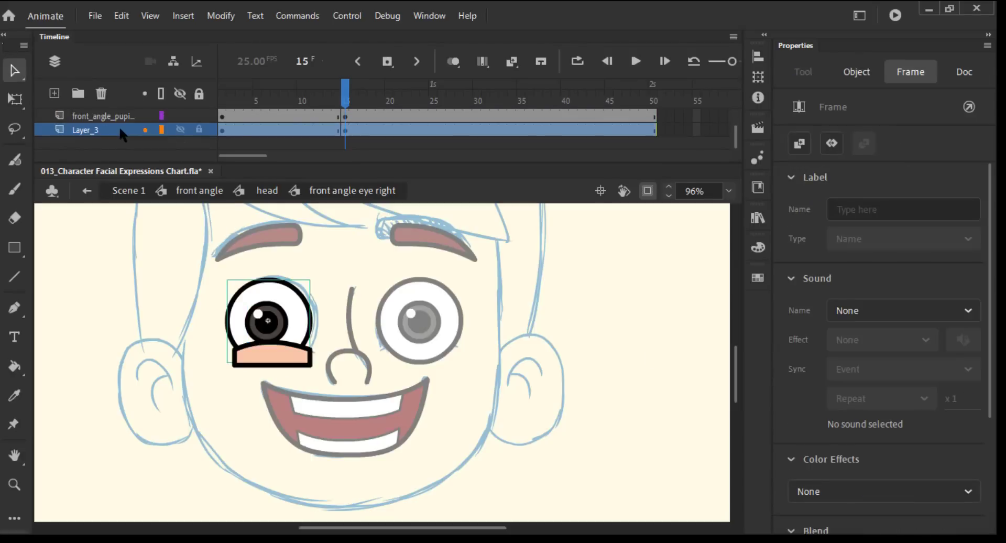
left_click(232, 131)
scroll(230, 126, "up", 2)
left_click(341, 115)
Try using Layer_2 as a mask for the eyelid layer, and unlock the layers again
right_click(119, 114)
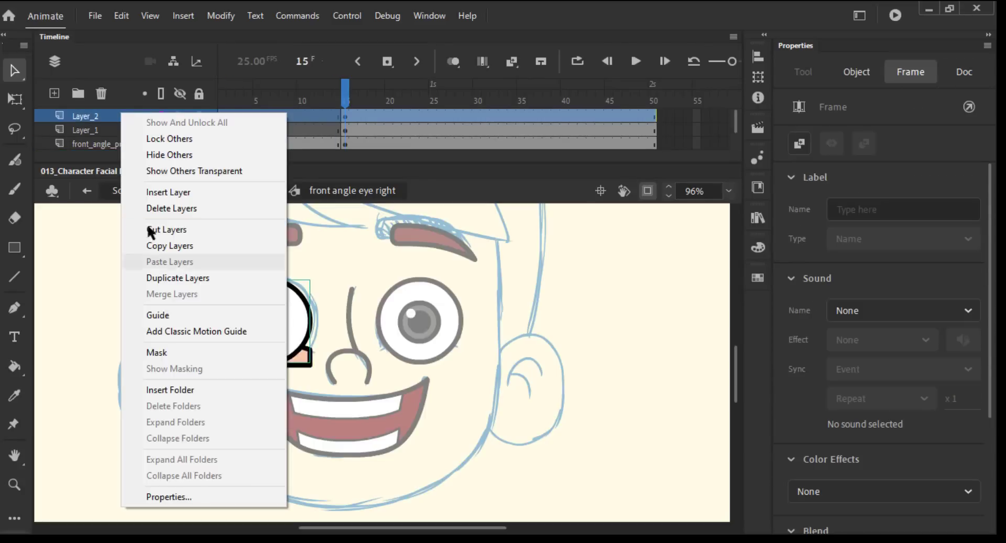
left_click(178, 351)
left_click(242, 266)
right_click(141, 116)
left_click(179, 352)
left_click(246, 329)
left_click(199, 143)
left_click(199, 116)
mouse_move(347, 100)
left_mouse_down()
mouse_move(362, 100)
mouse_move(354, 100)
left_mouse_up()
Break apart the eyeball copy and move its outline in place to a new layer starting at frame 15
left_click(267, 319)
key("ctrl+b")
left_click(210, 300)
left_click(232, 302)
key("ctrl+x")
left_click(53, 92)
key("ctrl+shift+v")
left_click(222, 116)
left_click_drag(222, 117, 345, 116)
Make Layer_2 a mask over the eyelid layer and lock the outline layer
right_click(126, 130)
left_click(163, 369)
scroll(176, 118, "down", 2)
scroll(176, 118, "up", 2)
left_click_drag(225, 100, 346, 102)
left_click(199, 116)
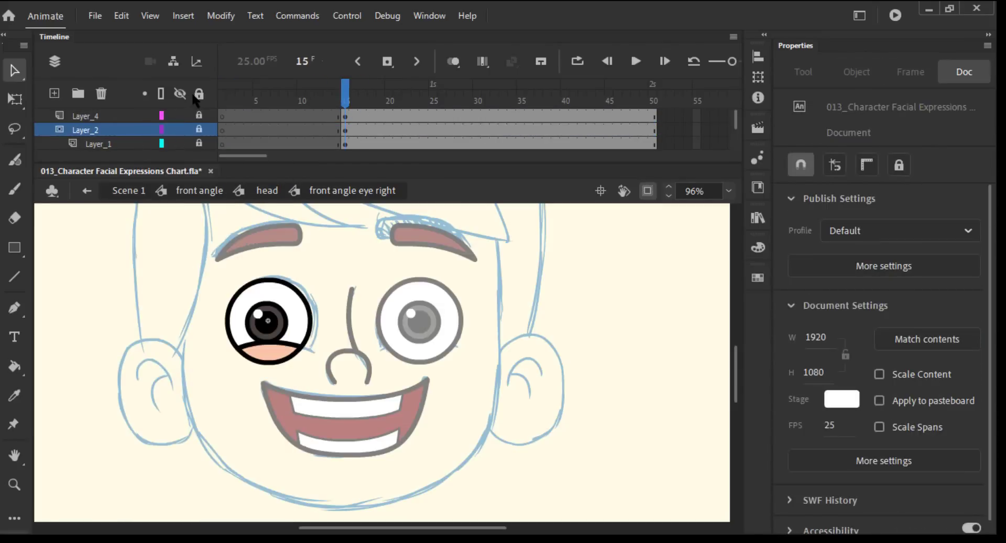
Turn off the mask in the front angle eye right symbol and delete Layer_2 and Layer_4
left_click(267, 190)
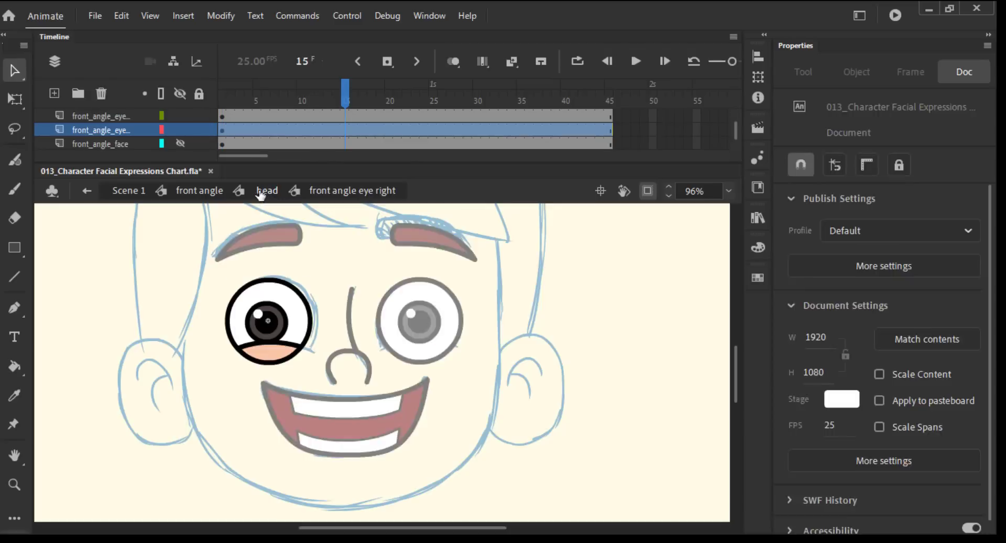
double_click(269, 355)
left_click(180, 130)
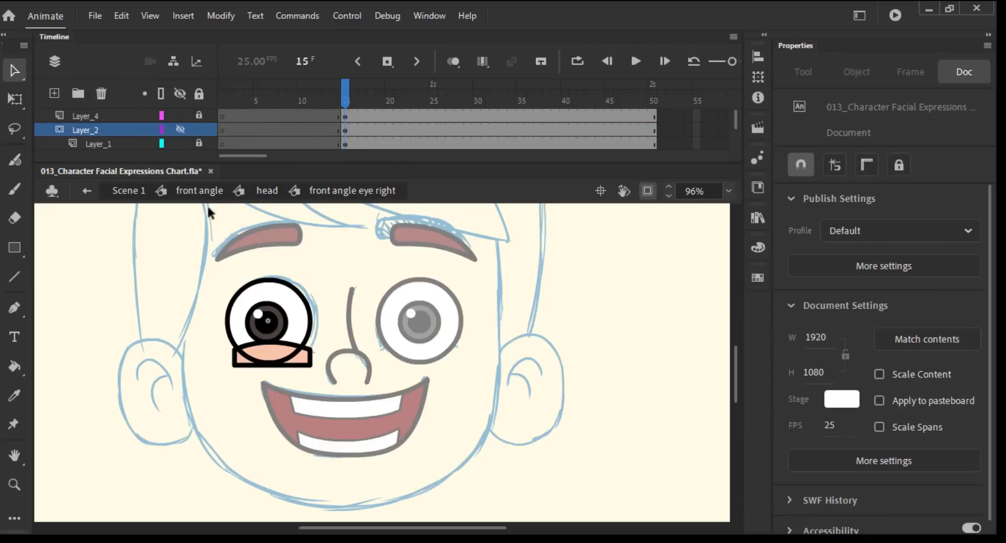
left_click(102, 131)
right_click(121, 130)
left_click(140, 361)
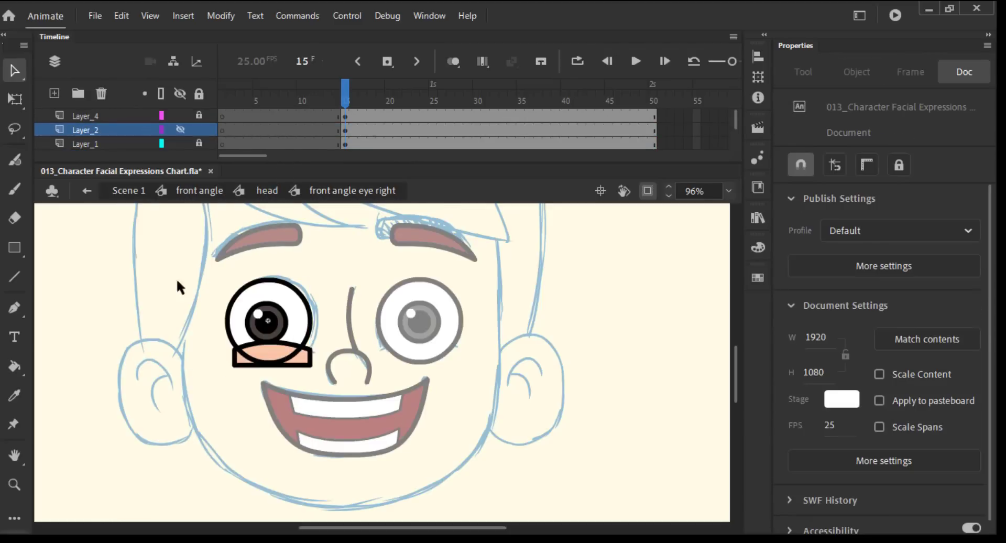
left_click(101, 119)
left_click(101, 94)
left_click(101, 94)
Delete the lower eyelid's bottom and side outlines, keeping only the curved upper line, and save
left_click(253, 365)
key("Delete")
left_click(235, 359)
key("Delete")
left_click(310, 360)
key("Delete")
key("ctrl+s")
Return to the head symbol and check the eyelid against the face layer by toggling that layer's visibility
left_click(265, 193)
scroll(153, 115, "down", 1)
left_click(181, 131)
left_click(181, 131)
Group the eyelid in the front angle eye right symbol, curve its upper line slightly higher, save, and return to the head symbol
double_click(270, 340)
key("ctrl+g")
double_click(274, 359)
left_click(207, 356)
left_click_drag(263, 345, 262, 342)
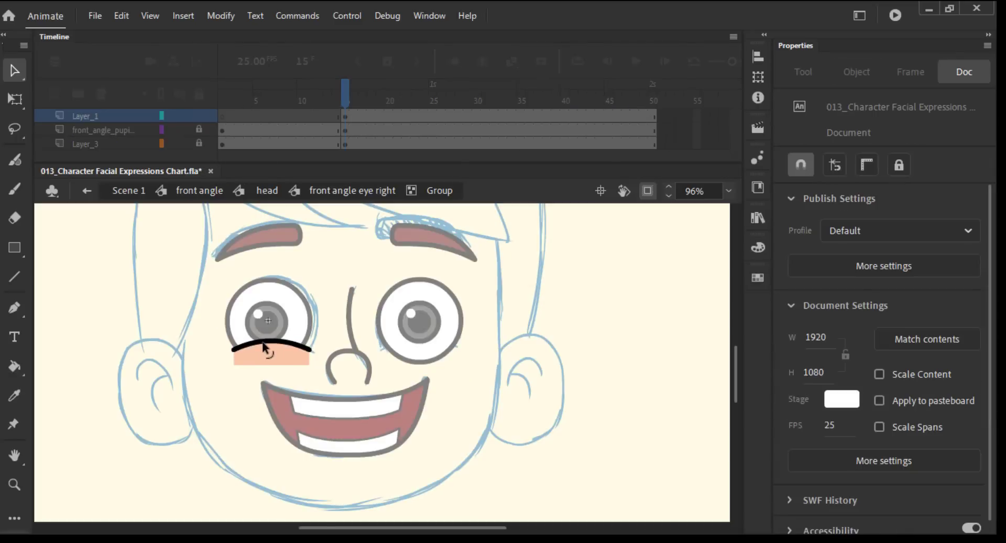
left_click(326, 193)
key("ctrl+s")
left_click(265, 191)
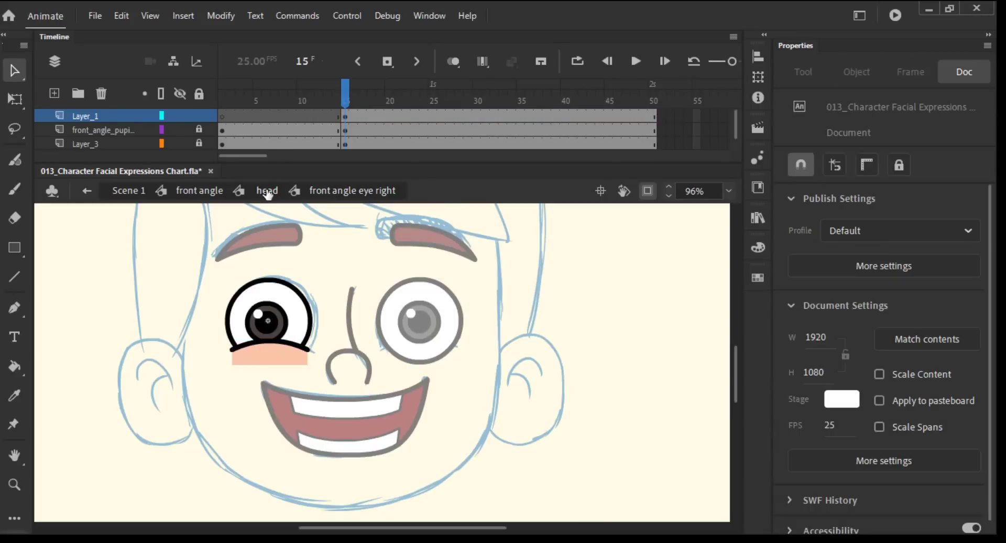
key("ctrl+s")
In the front angle eye left symbol, extend the layers to frame 50 and add a new layer with a keyframe at frame 15
double_click(417, 330)
left_click_drag(502, 155, 651, 139)
key("F5")
left_click_drag(700, 96, 322, 94)
left_click(346, 115)
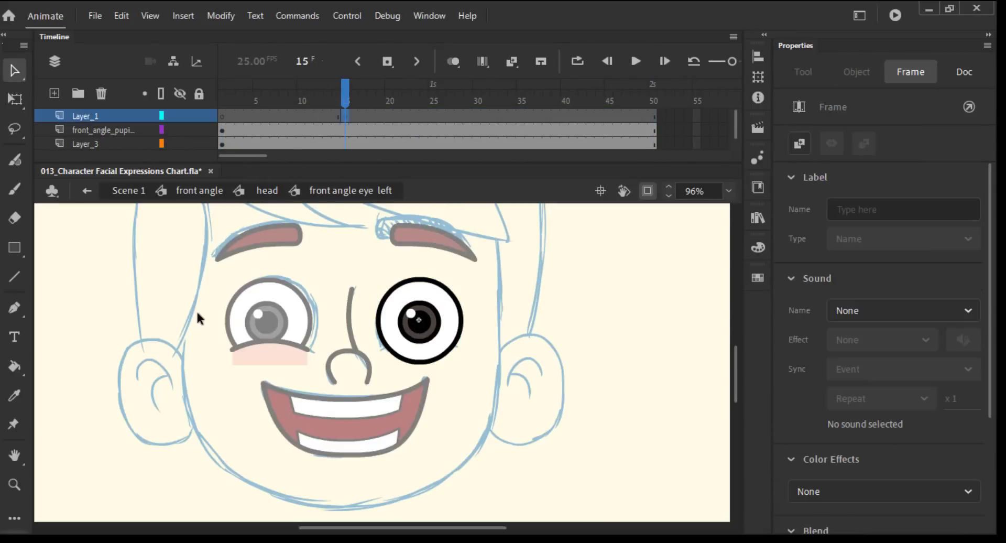
Draw a rectangle over the lower part of the left eye and delete its fill
key("r")
left_click_drag(383, 344, 460, 377)
key("v")
left_click(414, 358)
key("Delete")
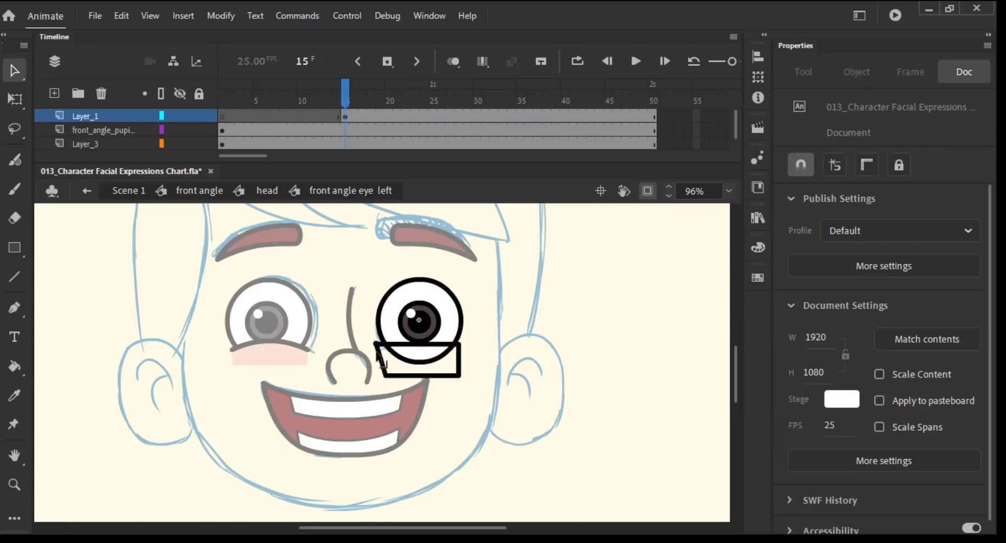
Widen the rectangle's upper corners and bend its upper edge upward to form the lower eyelid
left_click(422, 349)
left_click_drag(462, 350, 423, 343)
left_click(481, 341)
left_click(419, 327)
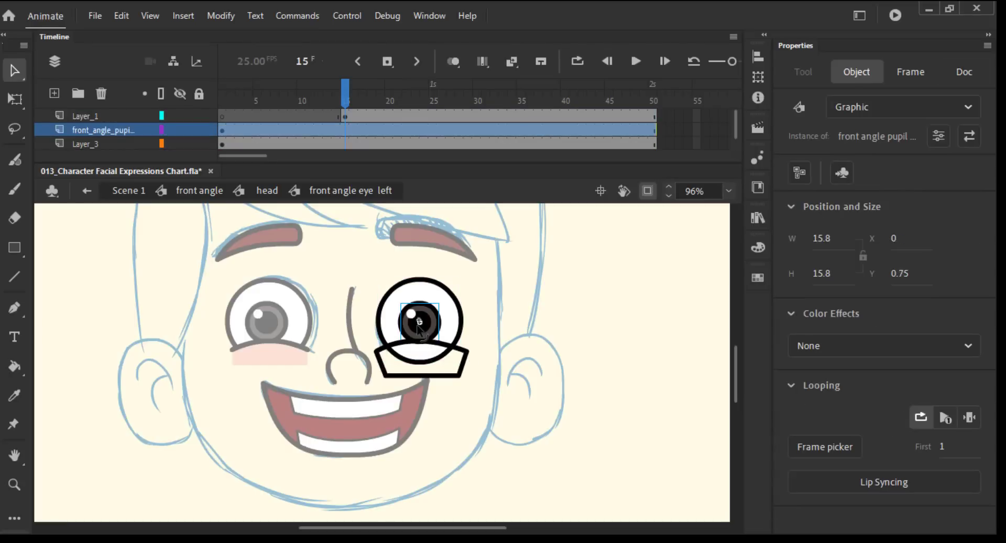
left_click(493, 334)
Fill the left eye's lower eyelid with the skin colour and delete its side and bottom outlines
key("k")
left_click(415, 367)
key("v")
left_click(381, 366)
key("Delete")
left_click(422, 375)
key("Delete")
left_click(517, 354)
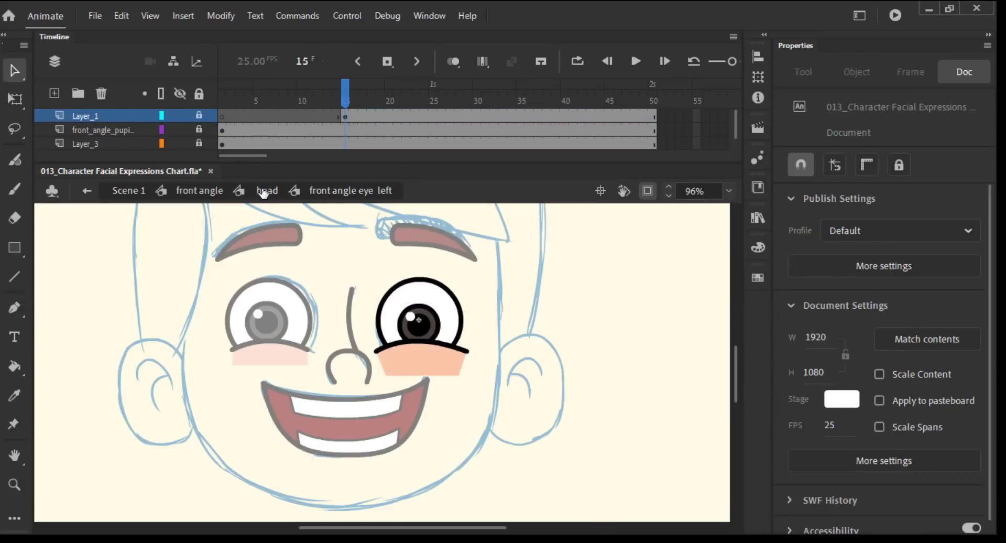
Return to the head symbol and insert keyframes at frame 15 on both eyebrow layers
left_click(267, 191)
left_click(408, 240)
left_click(346, 117)
key("F6")
left_click(264, 234)
left_click(344, 131)
key("F6")
Adjust the eyebrows' rotation and position at frame 15 with Free Transform, save, and fit the whole frame in view
left_click(419, 238)
key("q")
left_click_drag(380, 225, 356, 281)
left_click(318, 257)
left_click(375, 275)
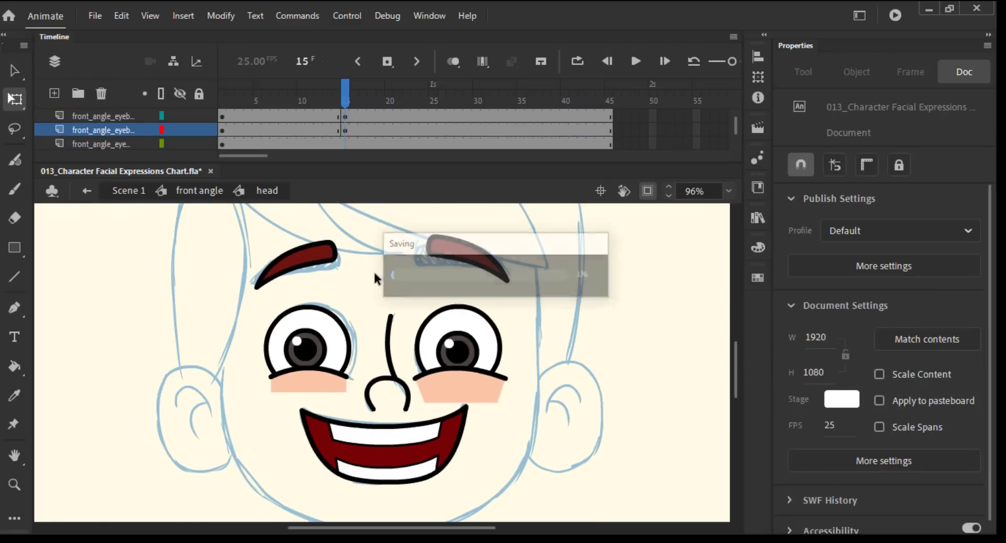
key("ctrl+2")
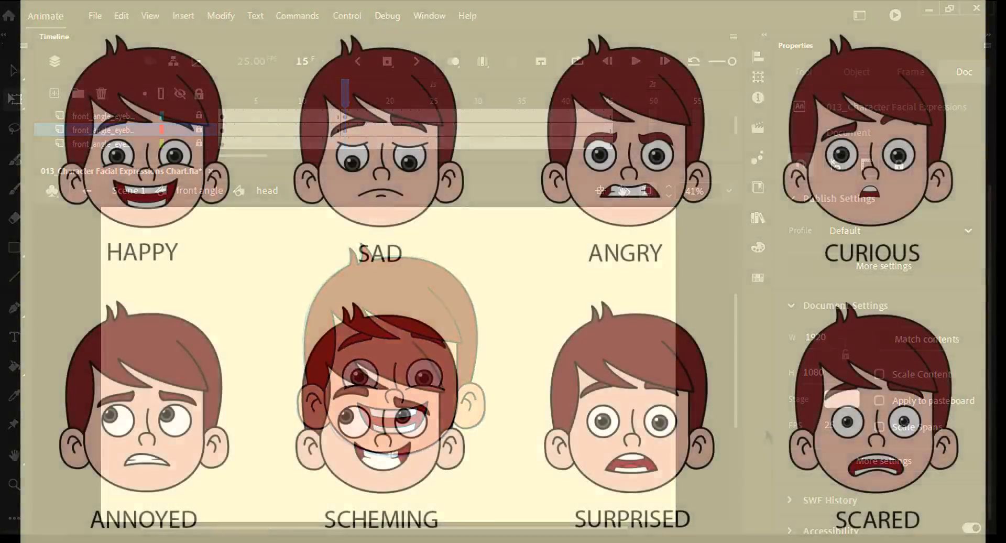